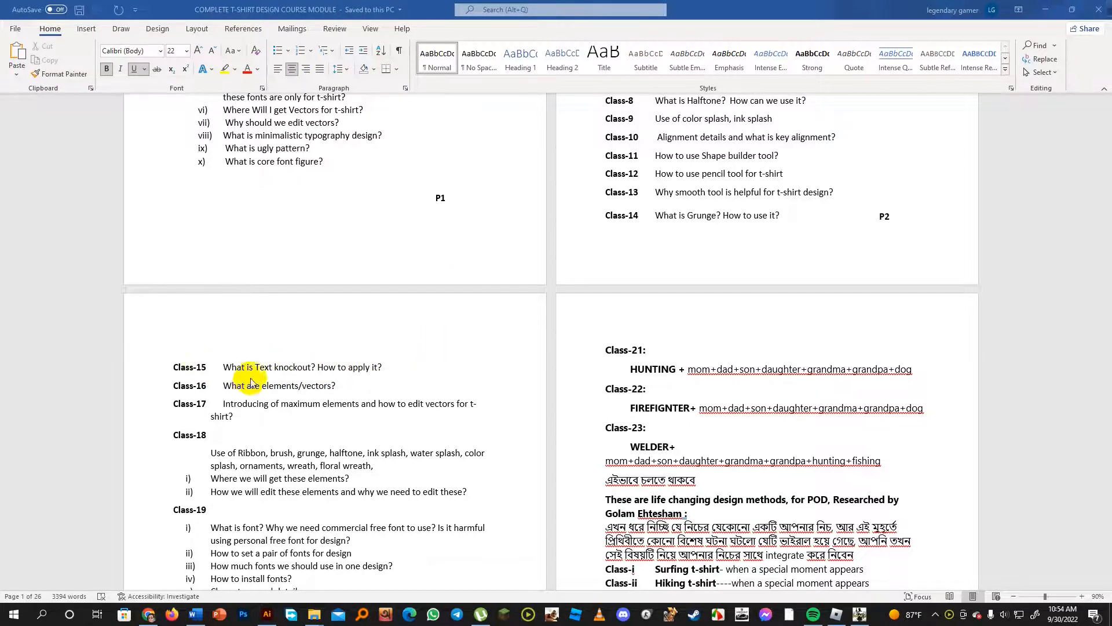
# Switch to Adobe Illustrator with the 45.ai T-shirt design open
pyautogui.click(271, 616)
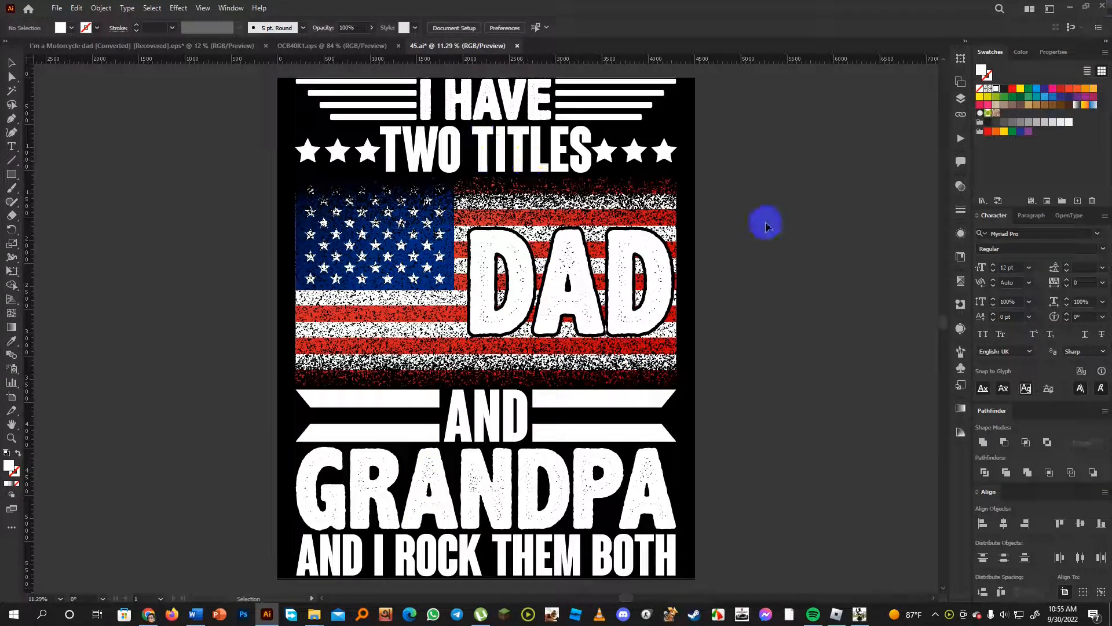
pyautogui.moveTo(433, 102)
pyautogui.mouseDown()
pyautogui.moveTo(493, 101)
pyautogui.moveTo(463, 138)
pyautogui.moveTo(434, 102)
pyautogui.mouseUp()
pyautogui.click(640, 248)
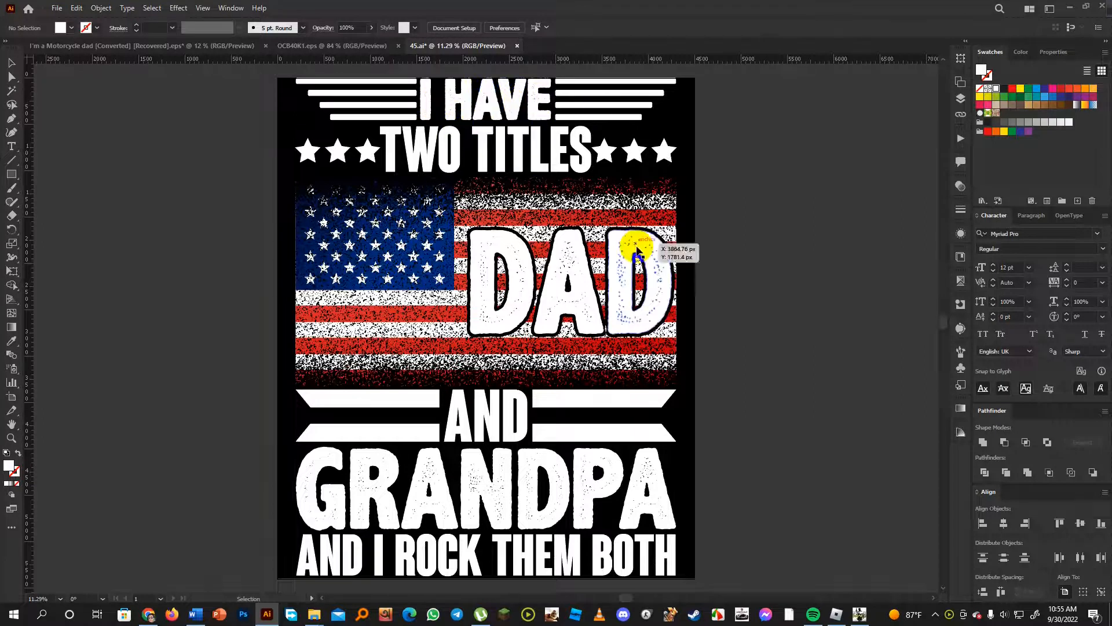
pyautogui.click(449, 469)
pyautogui.moveTo(449, 469)
pyautogui.mouseDown()
pyautogui.moveTo(434, 471)
pyautogui.moveTo(650, 460)
pyautogui.moveTo(651, 472)
pyautogui.moveTo(444, 488)
pyautogui.mouseUp()
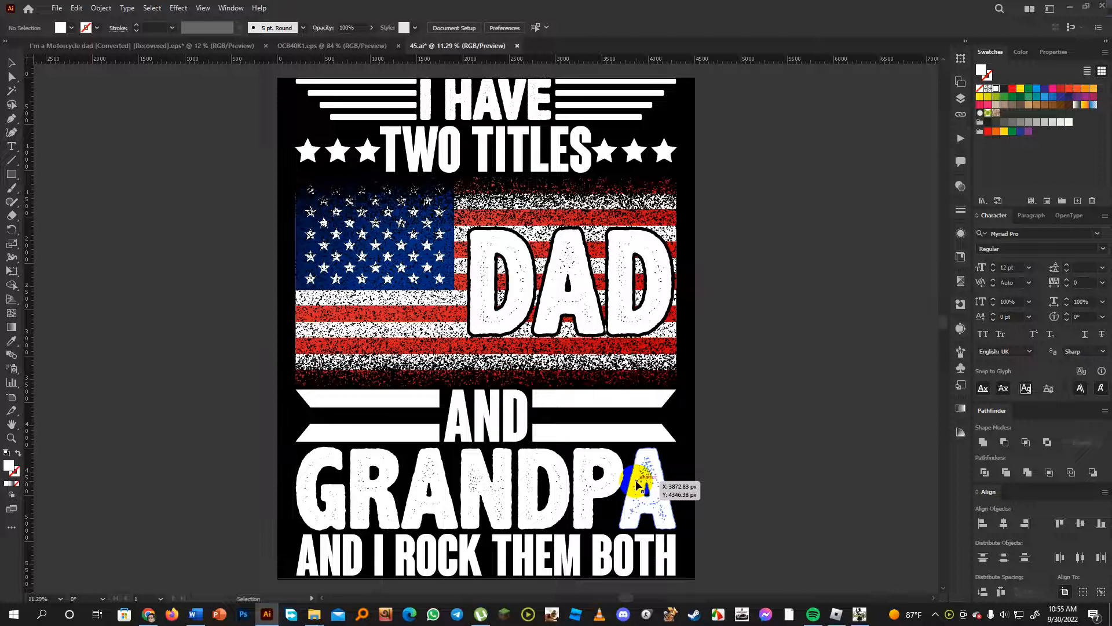
pyautogui.click(429, 168)
pyautogui.moveTo(428, 168)
pyautogui.mouseDown()
pyautogui.moveTo(510, 155)
pyautogui.moveTo(603, 315)
pyautogui.moveTo(618, 553)
pyautogui.moveTo(740, 518)
pyautogui.mouseUp()
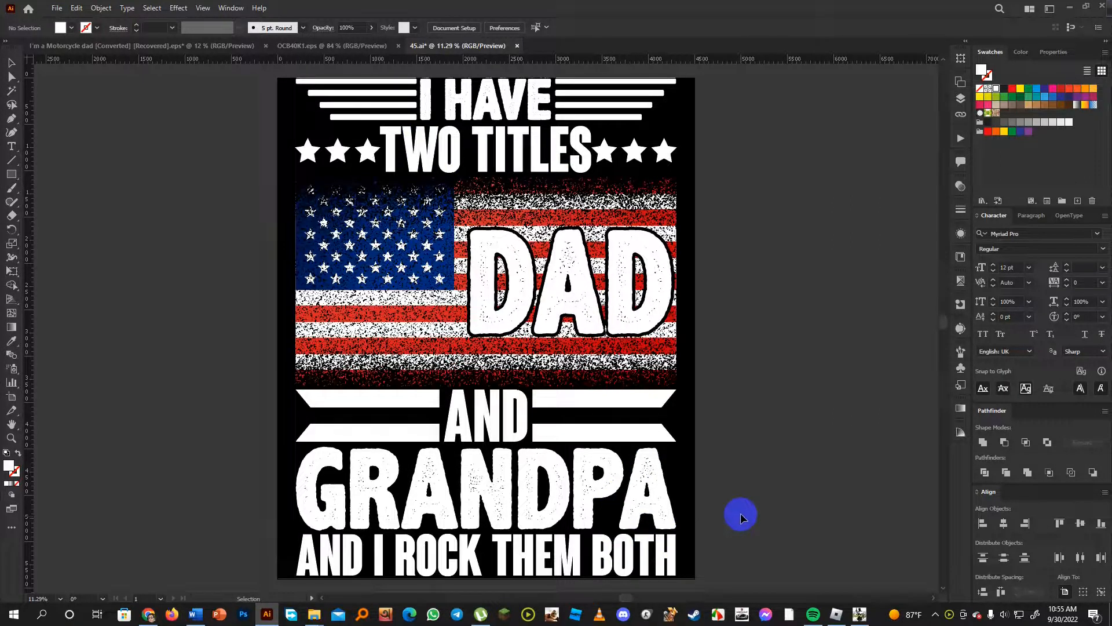
# Ungroup the whole T-shirt design and check that the "AND I ROCK THEM BOTH" line can be selected on its own
pyautogui.click(680, 540)
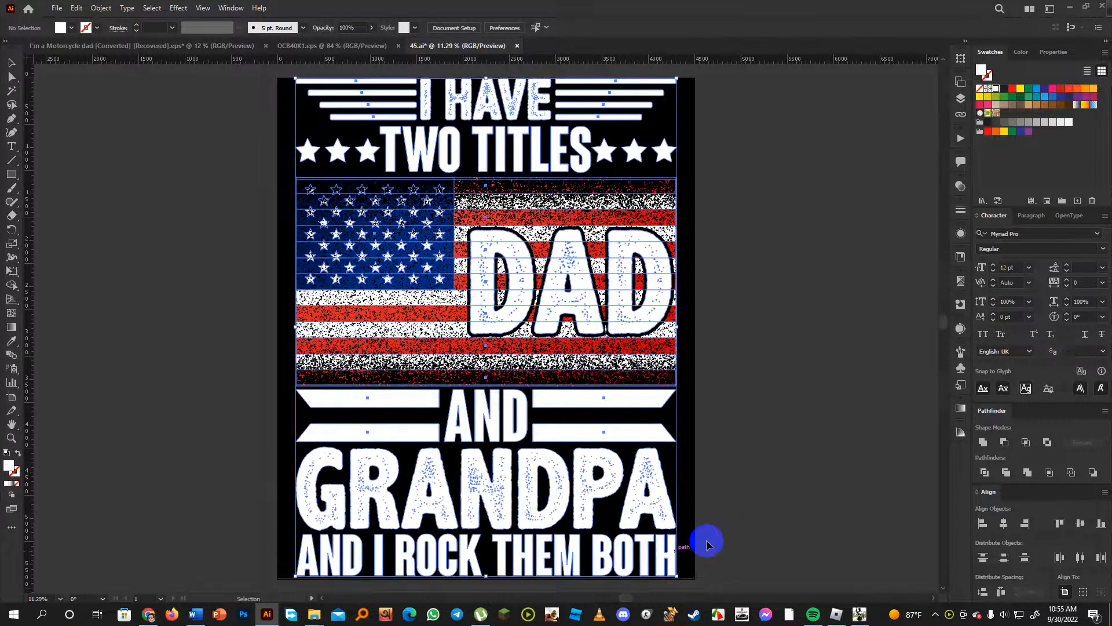
pyautogui.rightClick(672, 545)
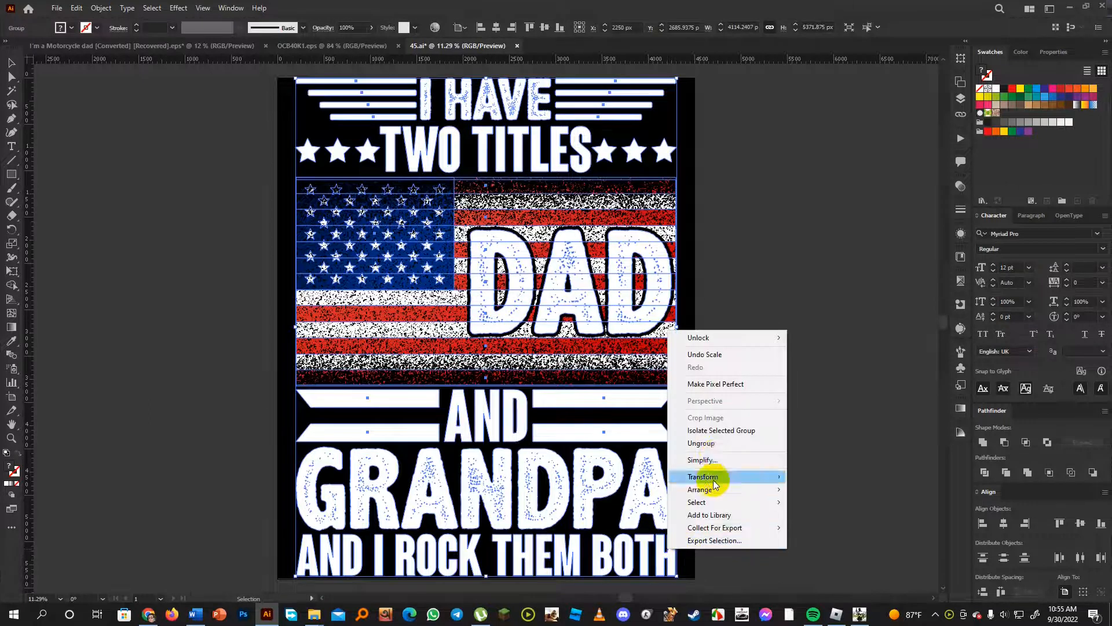
pyautogui.click(717, 446)
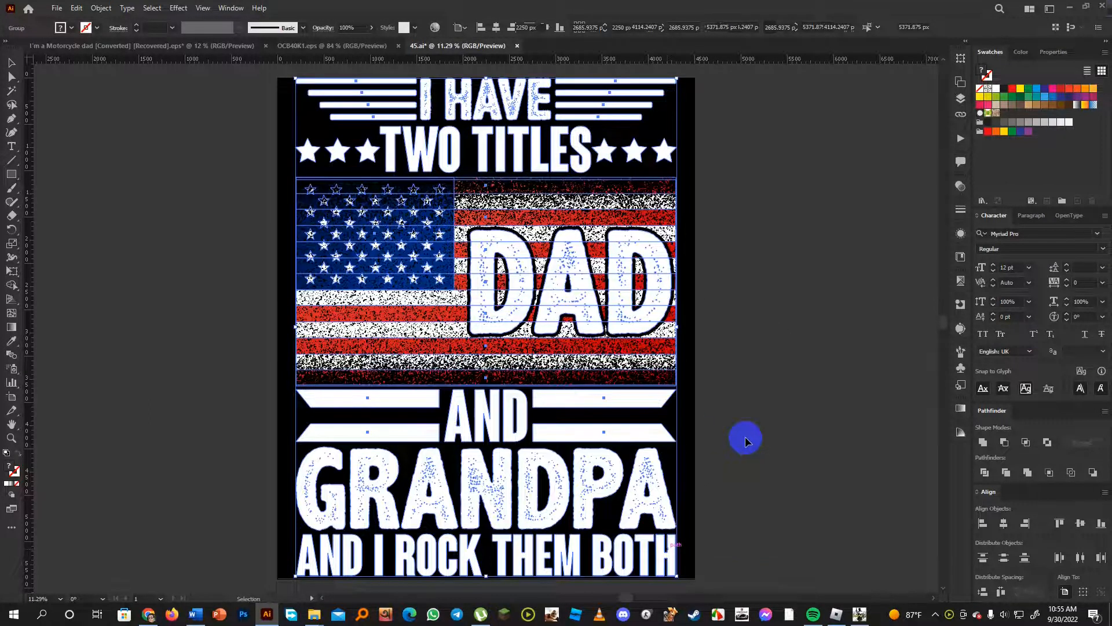
pyautogui.click(745, 442)
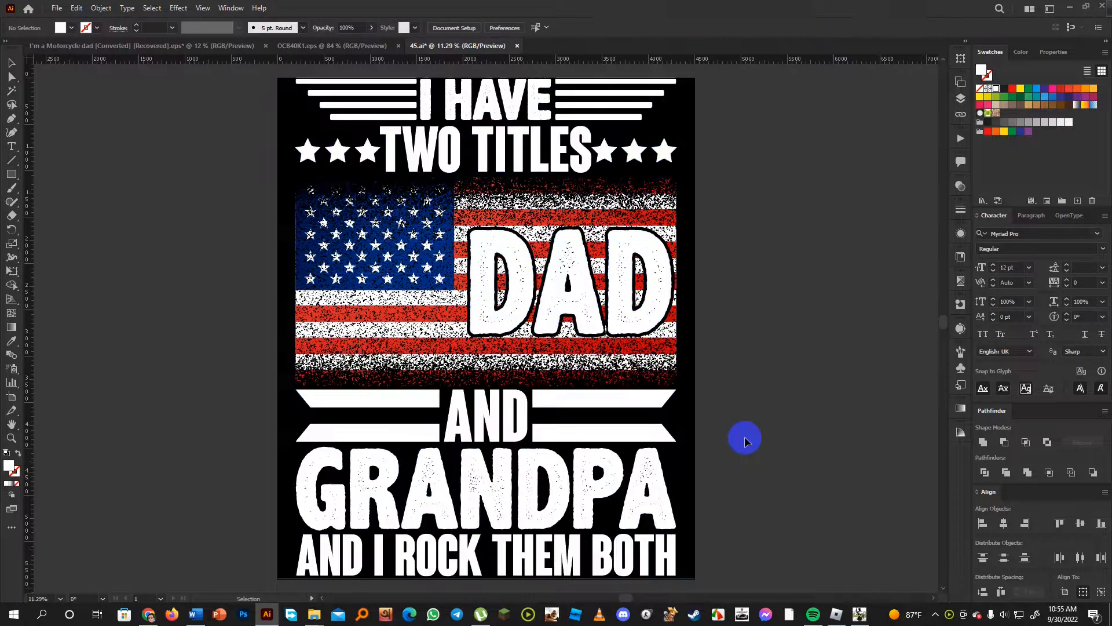
pyautogui.click(645, 546)
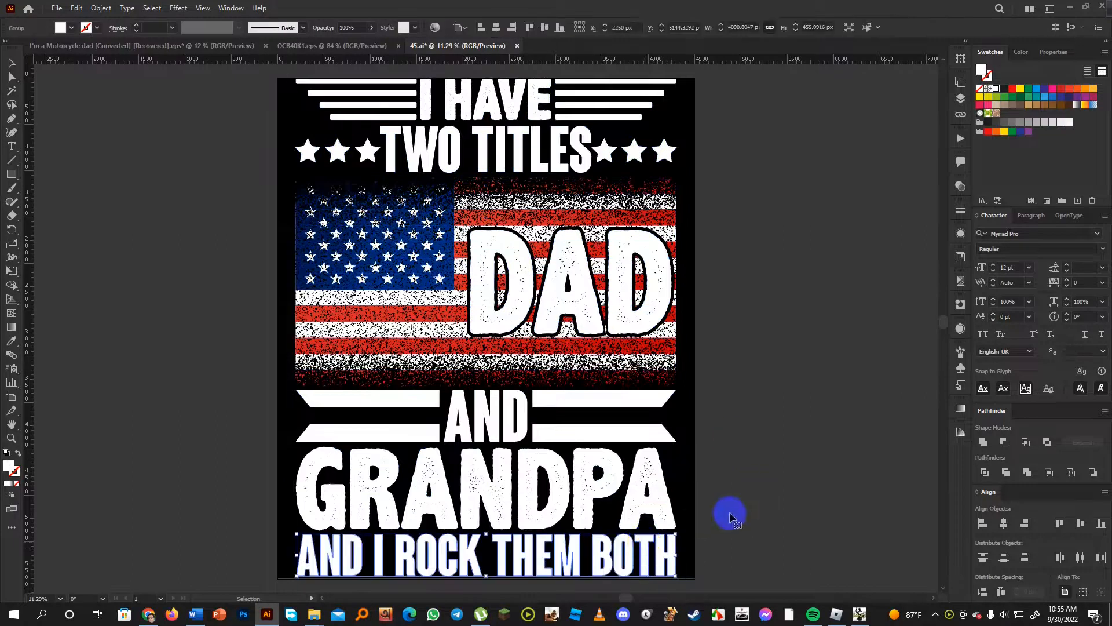
pyautogui.click(756, 495)
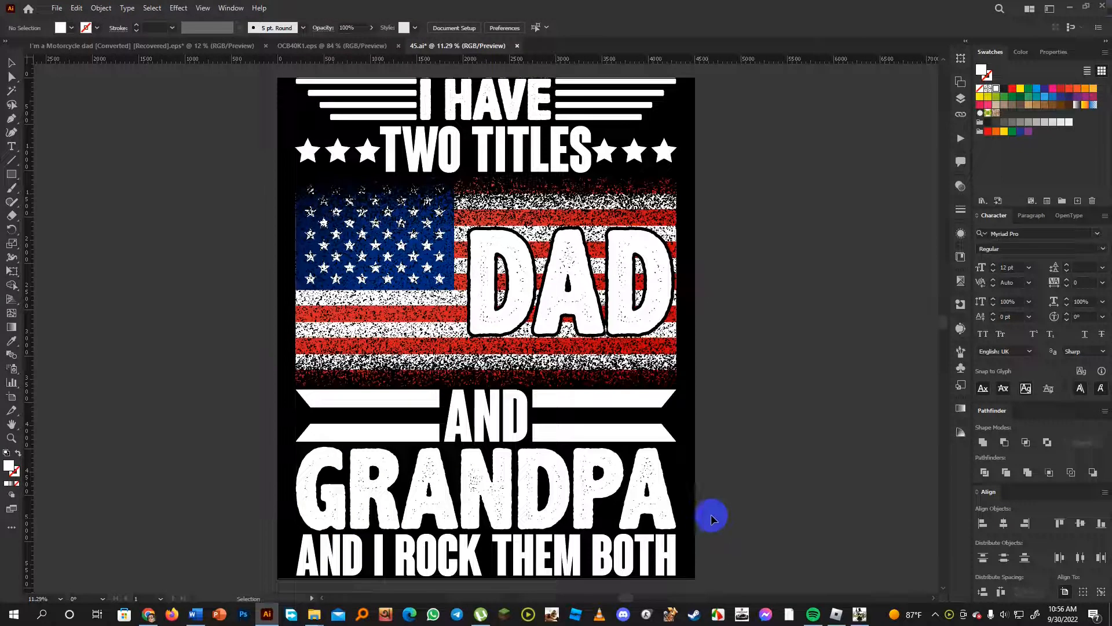
# Activate the Paintbrush tool and bring up the document's collection of brushes
pyautogui.scroll(-2, 667, 495)
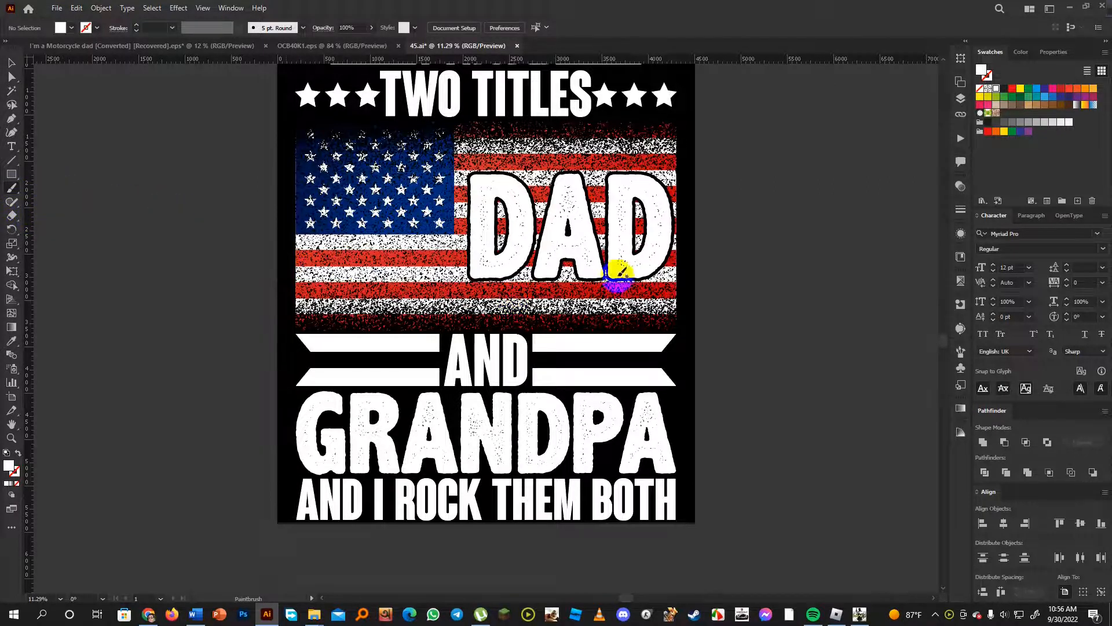
pyautogui.click(960, 352)
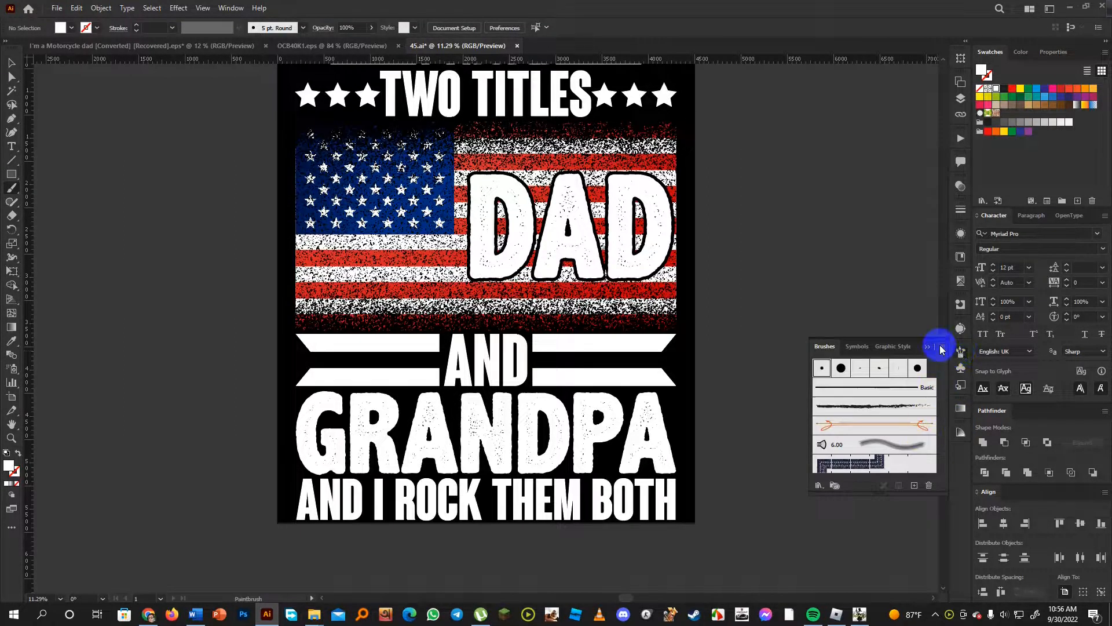
pyautogui.click(940, 348)
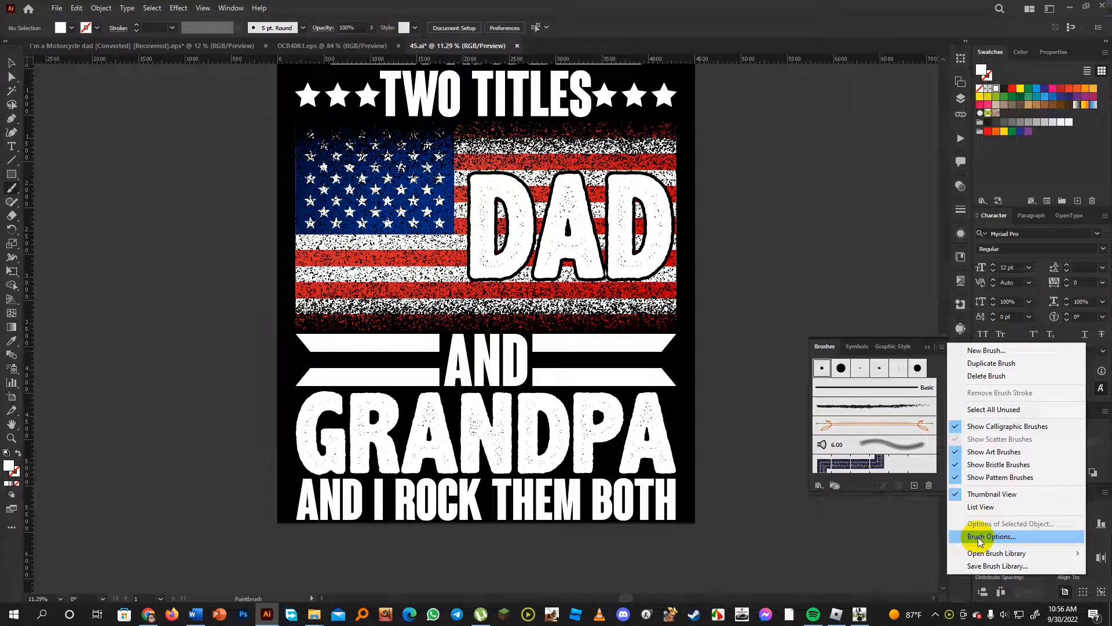
pyautogui.moveTo(977, 560)
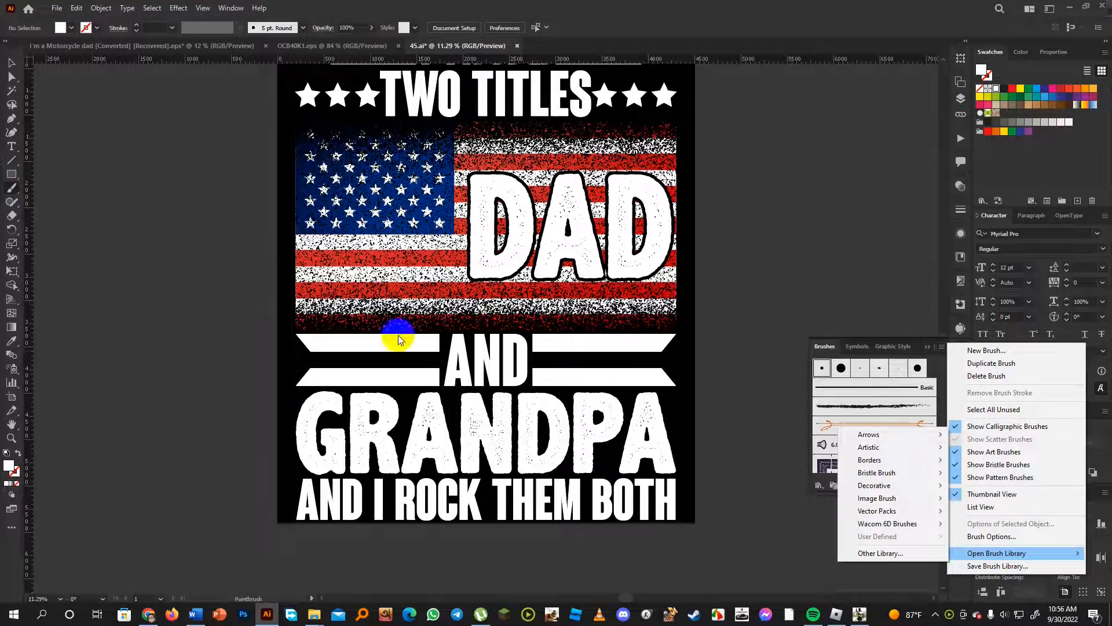
pyautogui.click(972, 556)
pyautogui.click(973, 557)
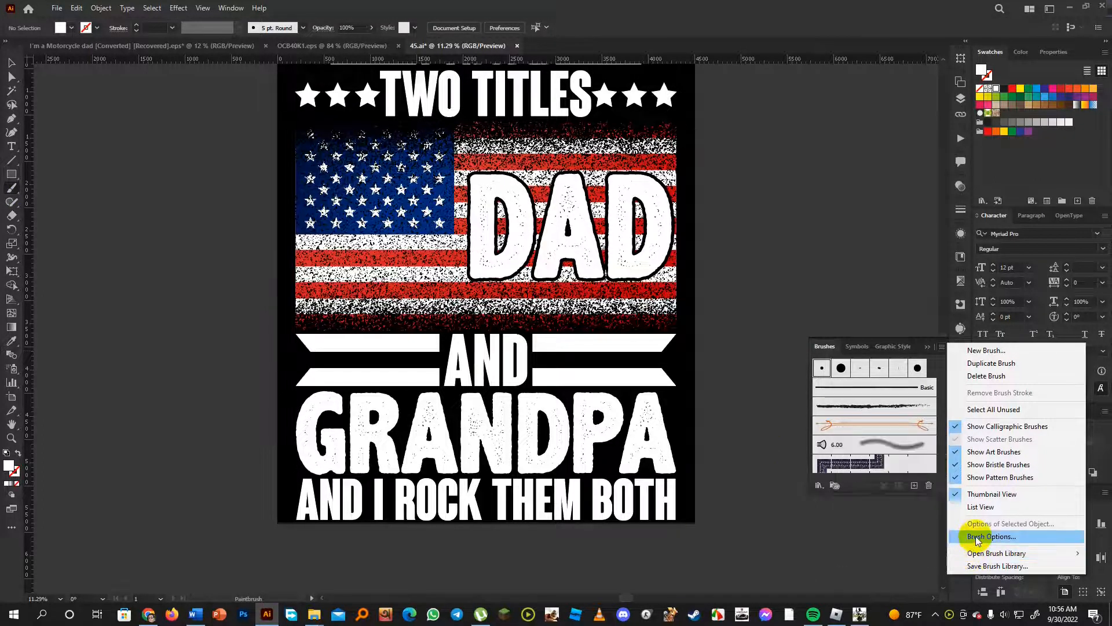
pyautogui.click(975, 537)
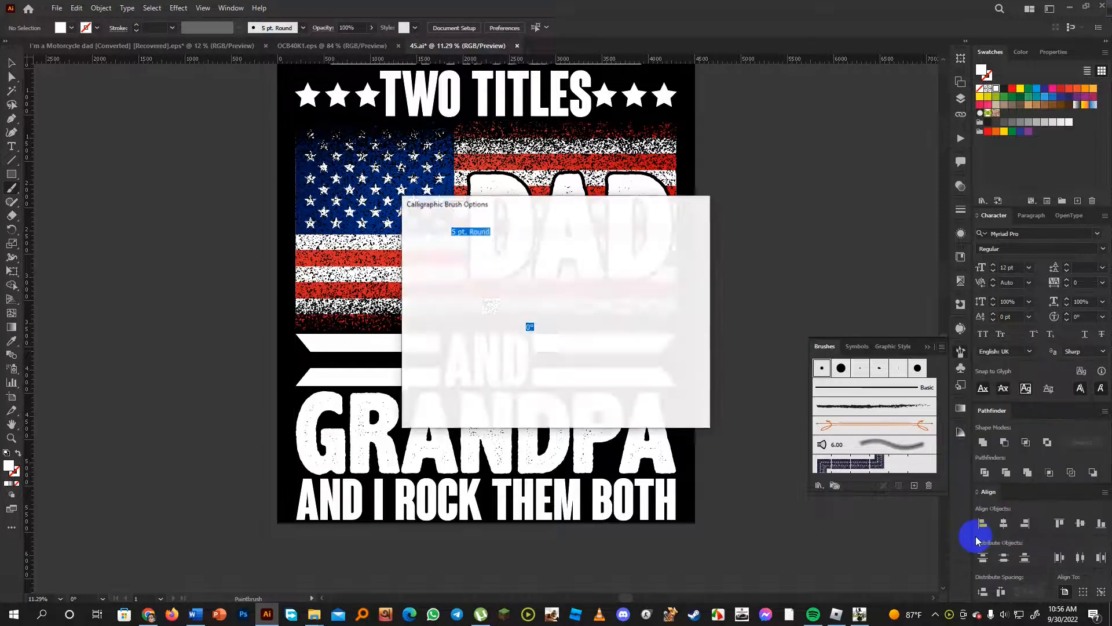
pyautogui.click(681, 403)
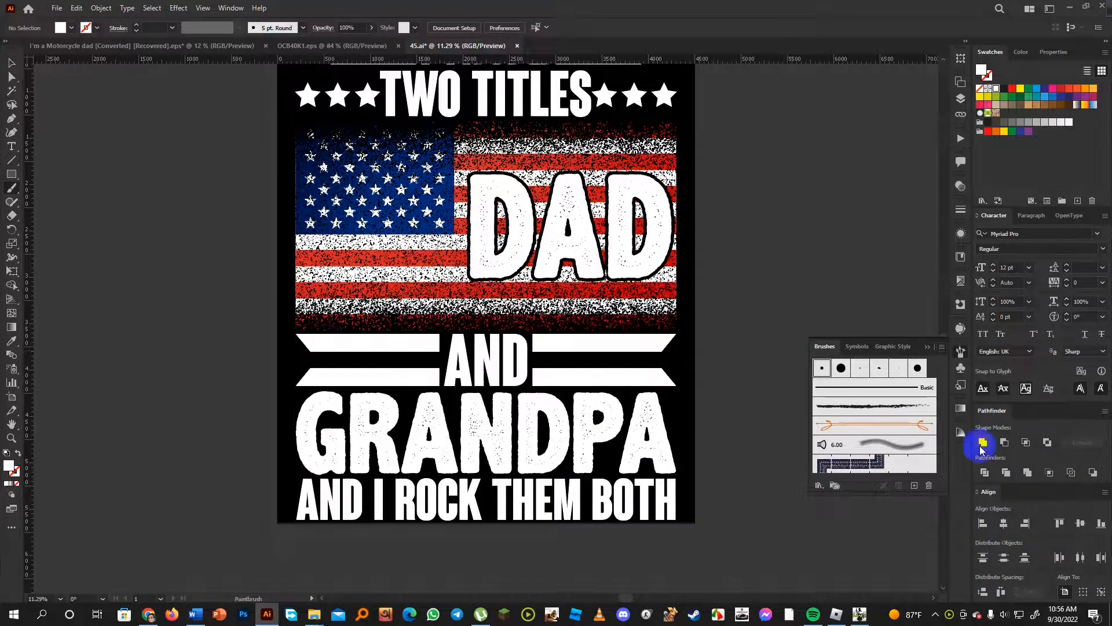
pyautogui.click(942, 347)
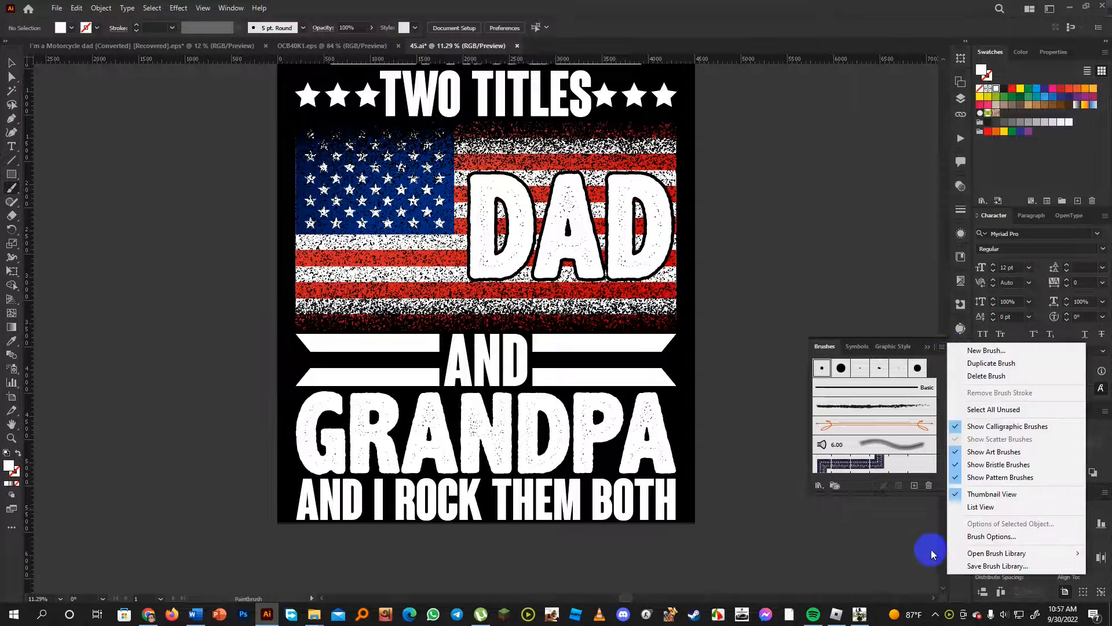
pyautogui.moveTo(961, 553)
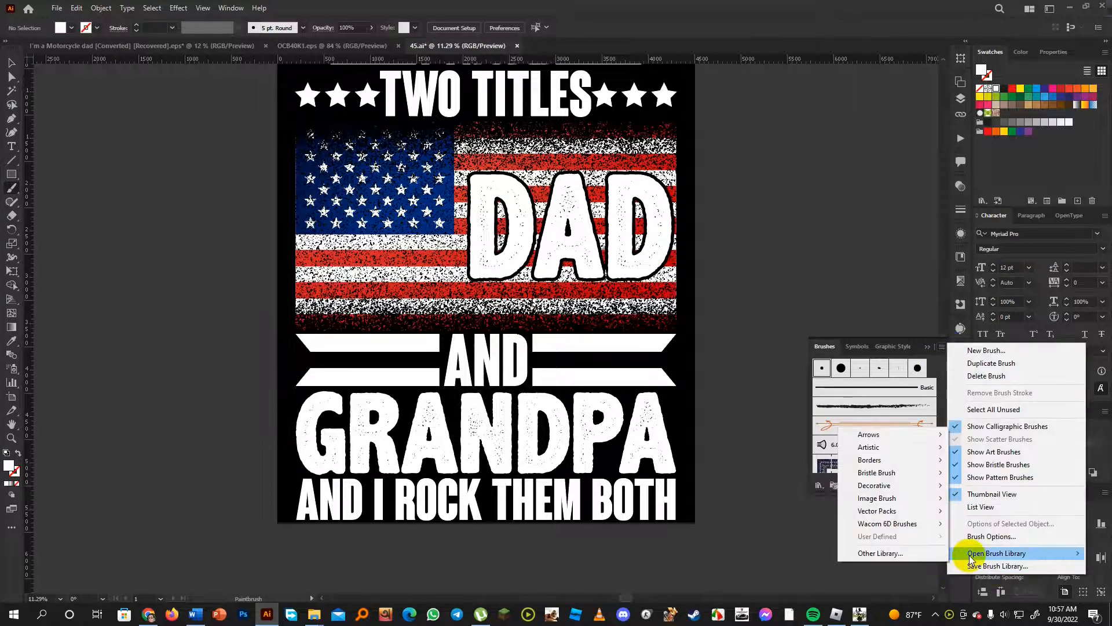
pyautogui.moveTo(888, 512)
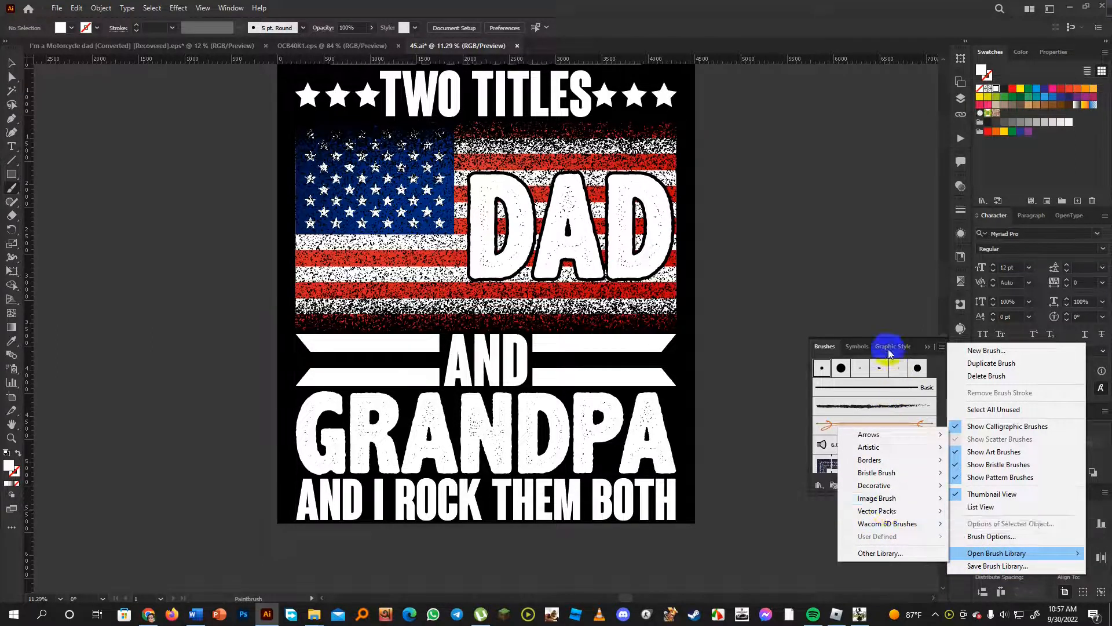
pyautogui.click(846, 284)
# Open the Grunge brushes vector pack library and place it in the empty area beside the artboard
pyautogui.click(941, 349)
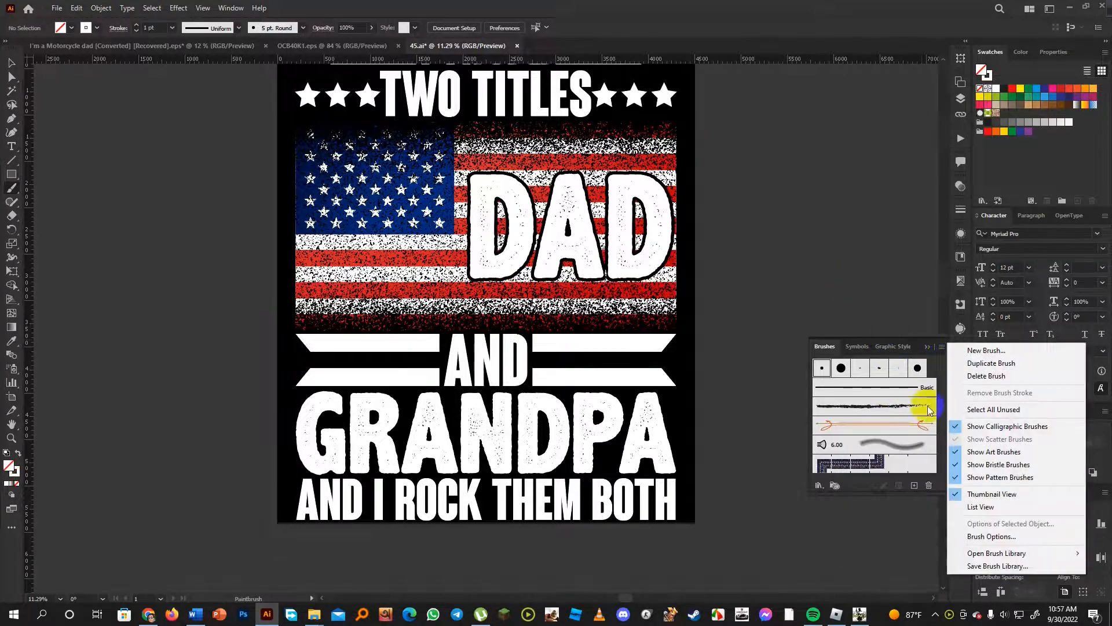
pyautogui.moveTo(971, 557)
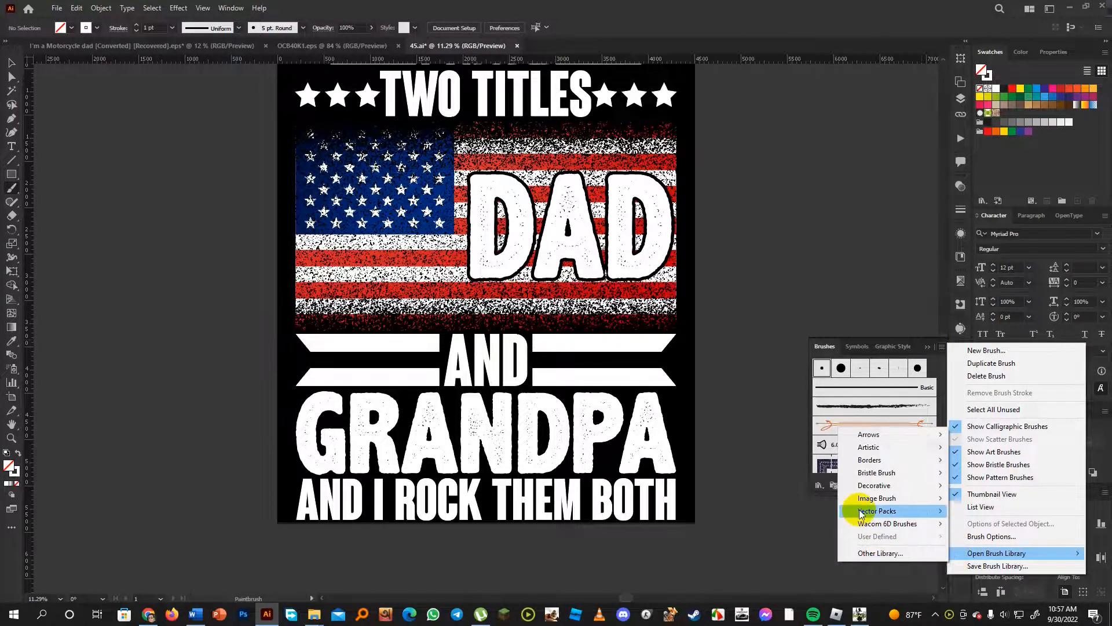
pyautogui.moveTo(862, 513)
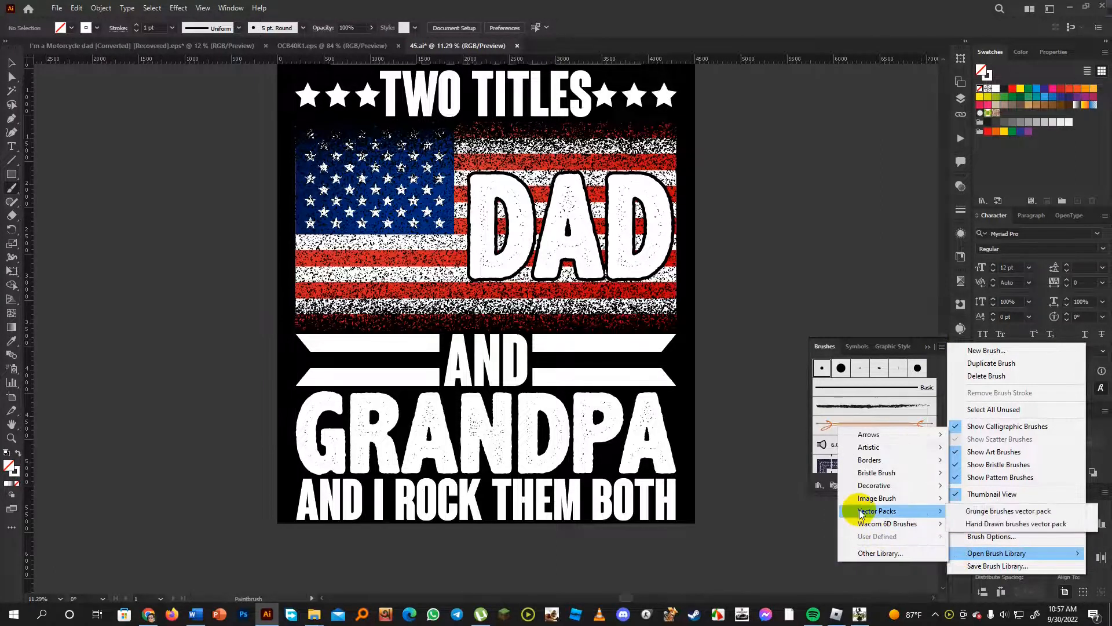
pyautogui.click(990, 513)
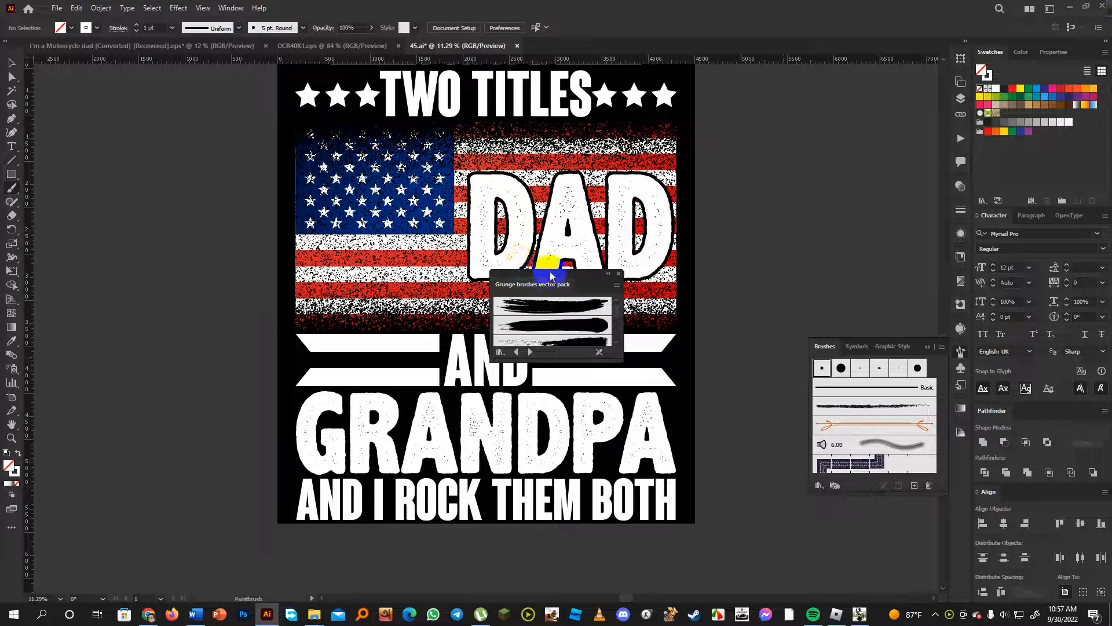
pyautogui.moveTo(551, 274); pyautogui.dragTo(830, 138)
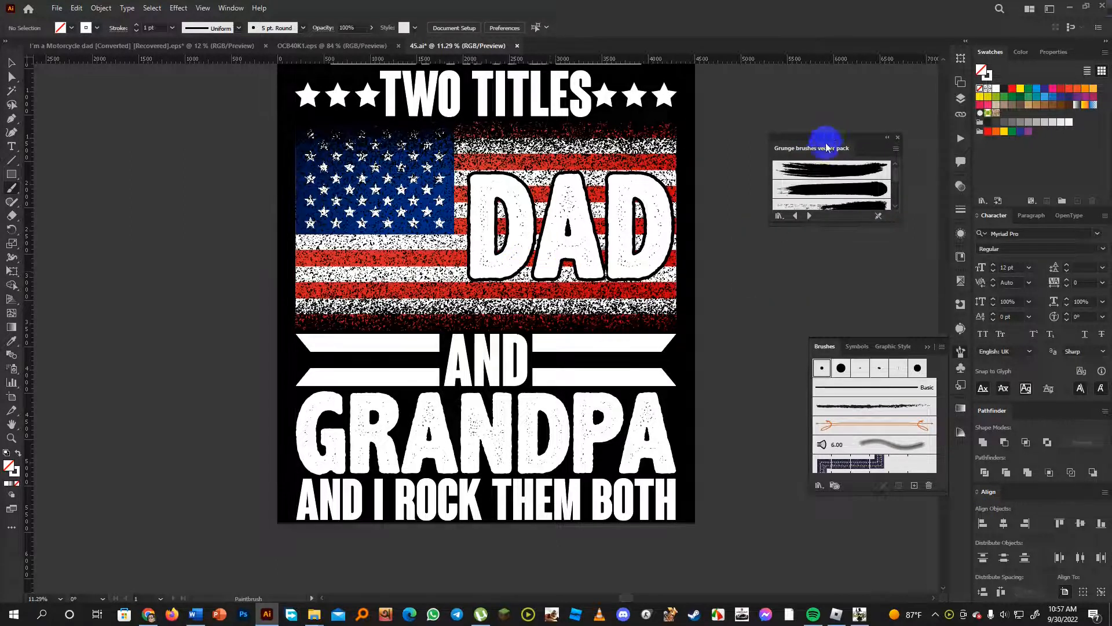
# Add three different grunge brushes from the vector pack to the document's brushes and close the pack
pyautogui.click(832, 172)
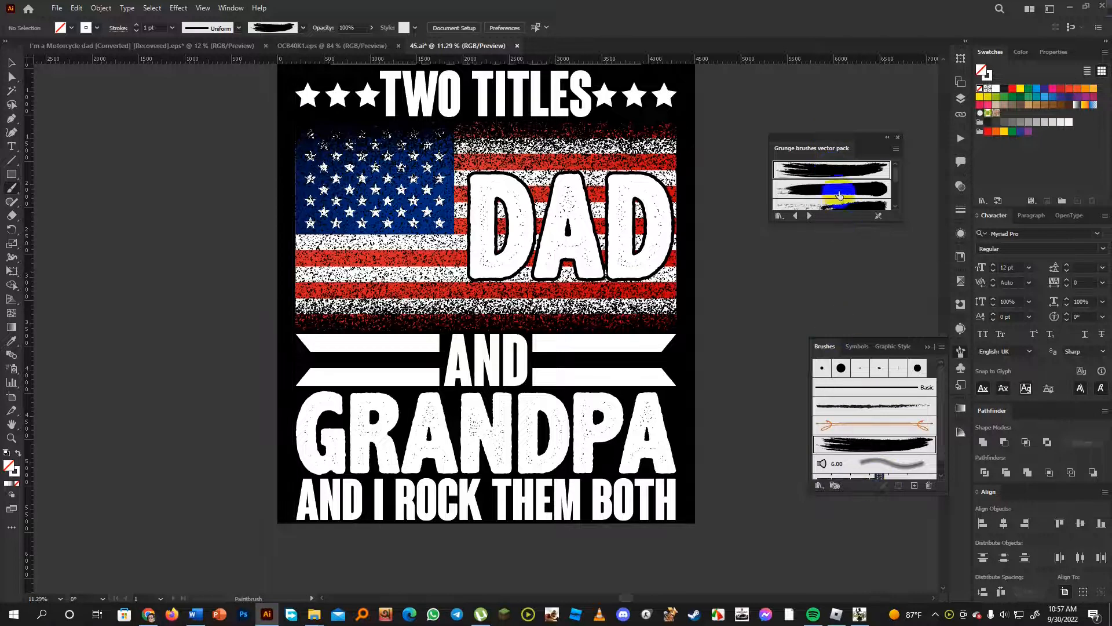
pyautogui.scroll(-1, 834, 188)
pyautogui.click(841, 177)
pyautogui.scroll(-1, 839, 187)
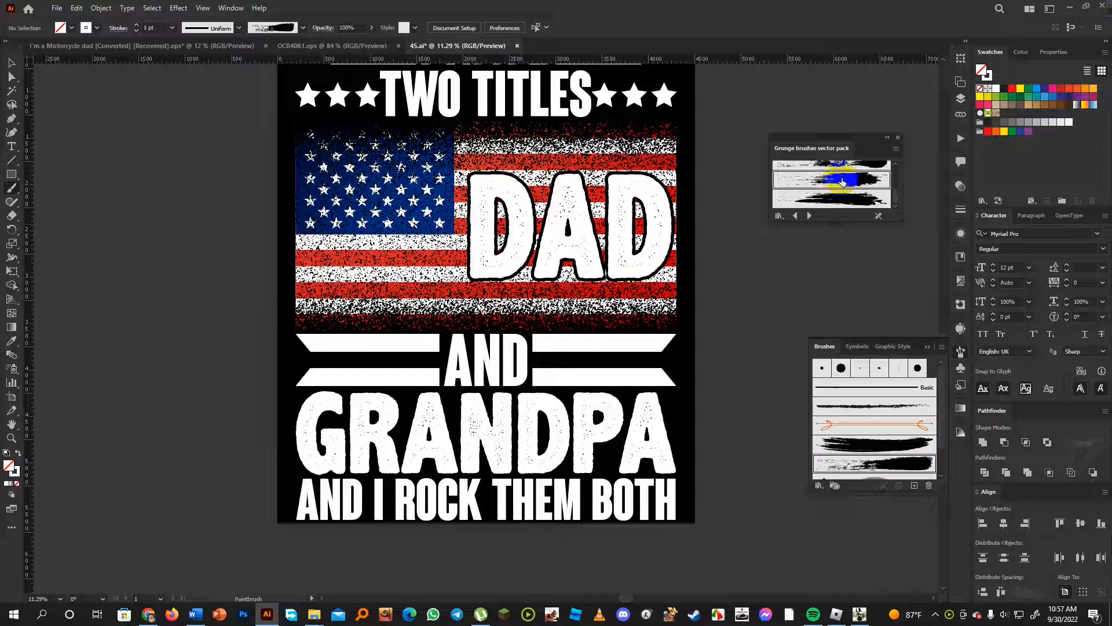
pyautogui.click(842, 182)
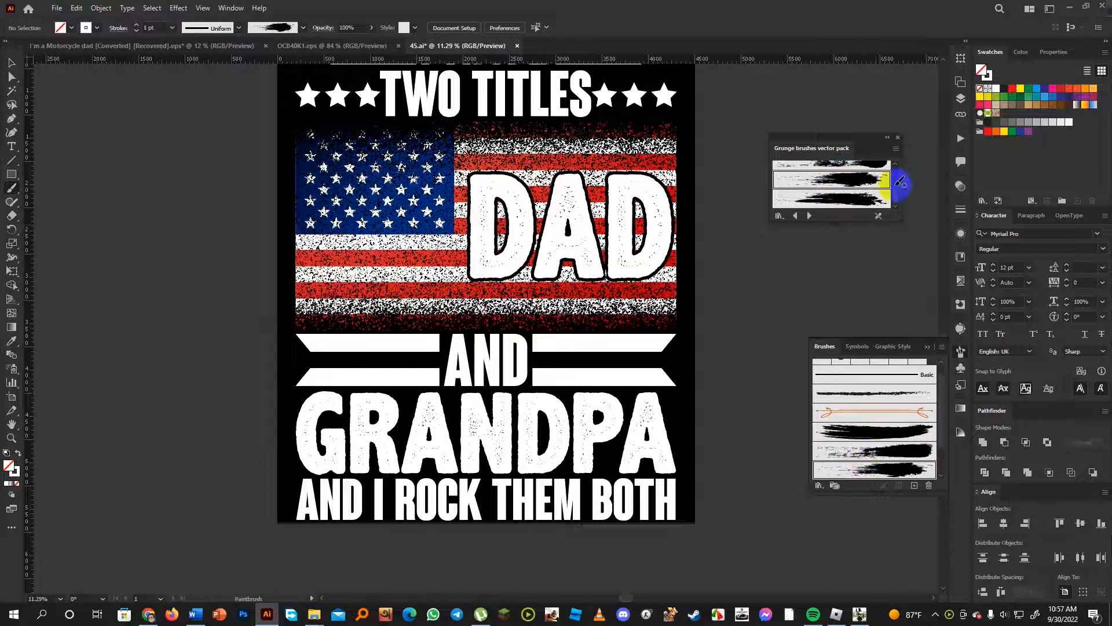
pyautogui.click(899, 141)
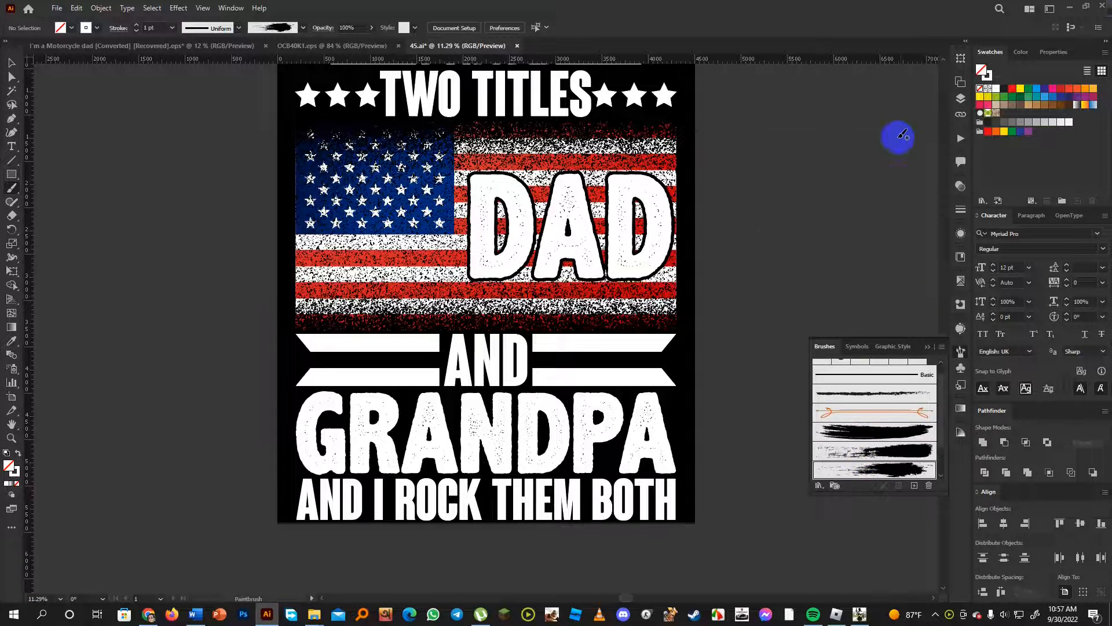
# Paint three roughly horizontal white strokes one below another beside the artboard, using a different grunge brush for each
pyautogui.click(877, 427)
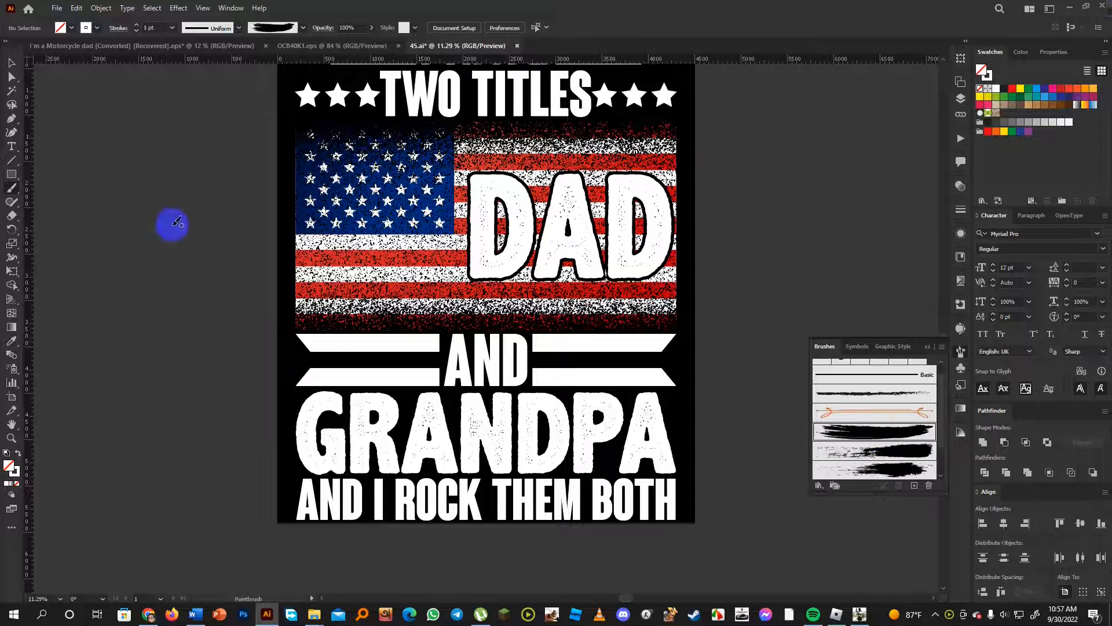
pyautogui.moveTo(74, 226); pyautogui.dragTo(211, 214)
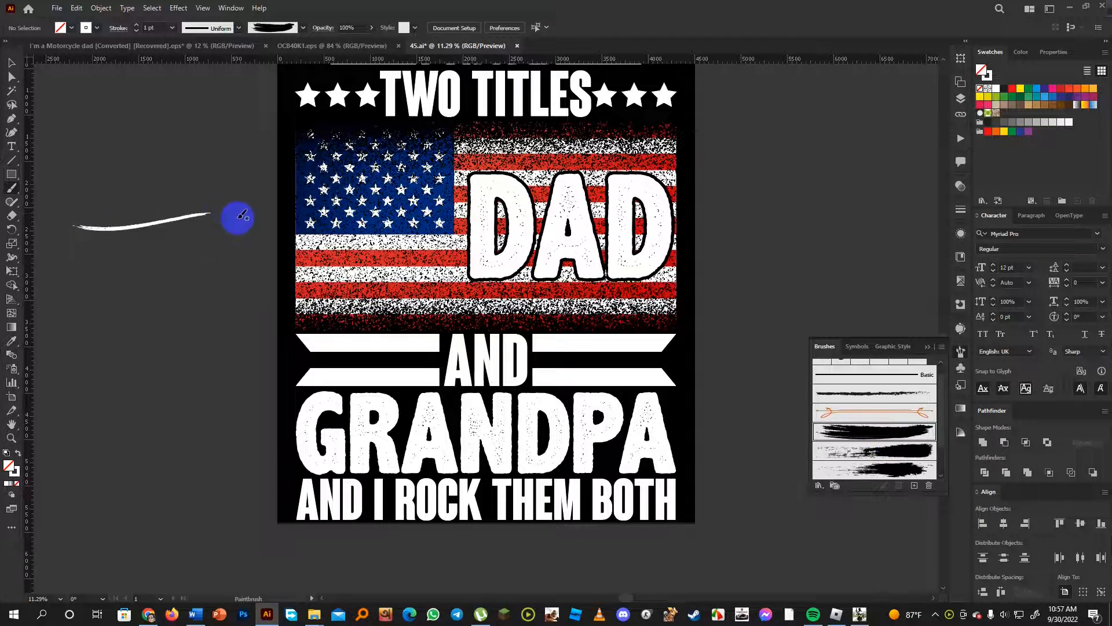
pyautogui.click(881, 452)
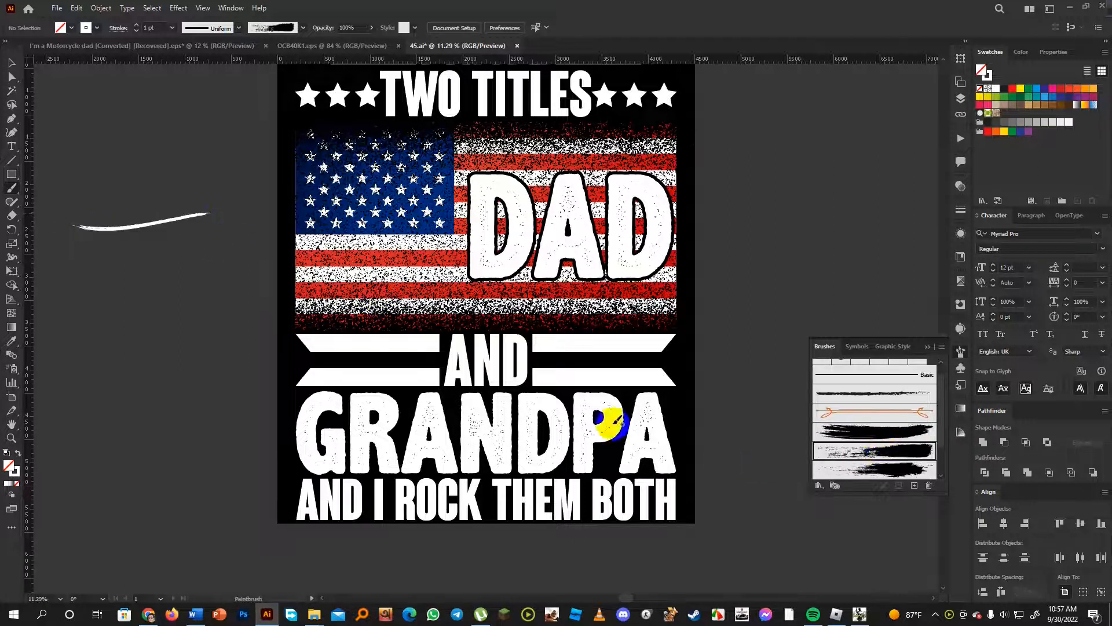
pyautogui.moveTo(75, 253); pyautogui.dragTo(193, 246)
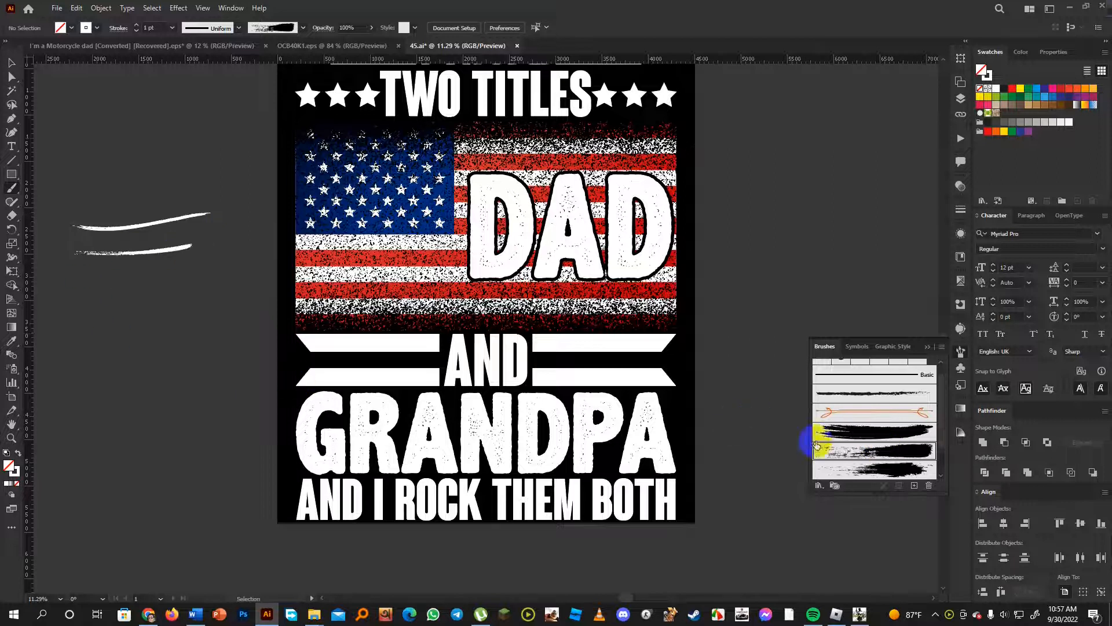
pyautogui.click(876, 469)
pyautogui.moveTo(69, 284); pyautogui.dragTo(197, 286)
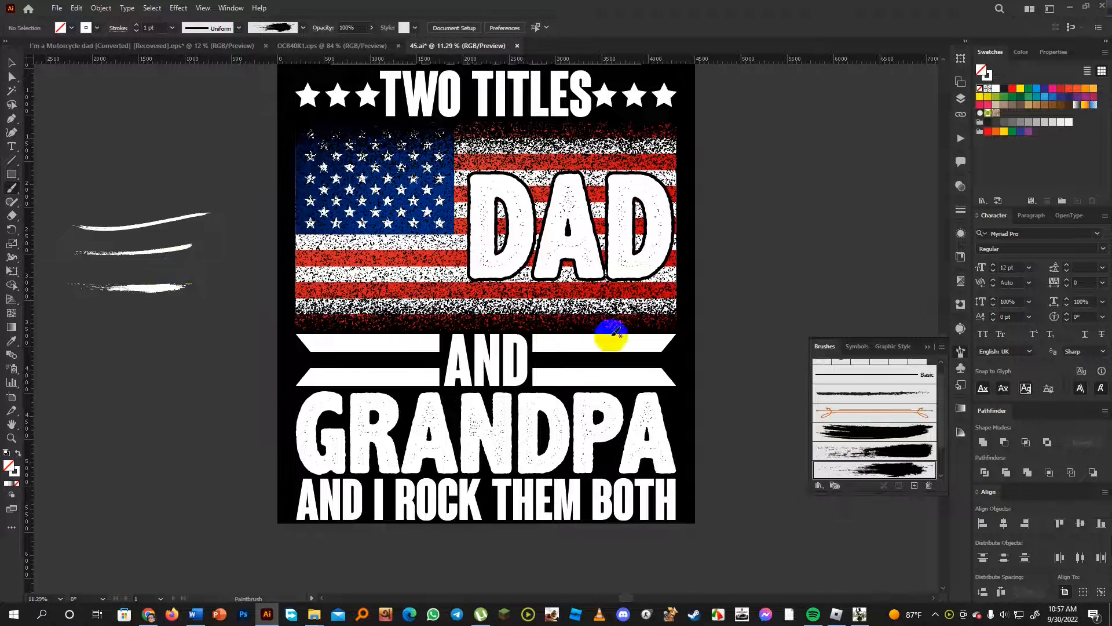
# Increase the top painted stroke's weight to 4 pt
pyautogui.click(10, 64)
pyautogui.moveTo(141, 189)
pyautogui.mouseDown()
pyautogui.moveTo(162, 218)
pyautogui.moveTo(209, 243)
pyautogui.mouseUp()
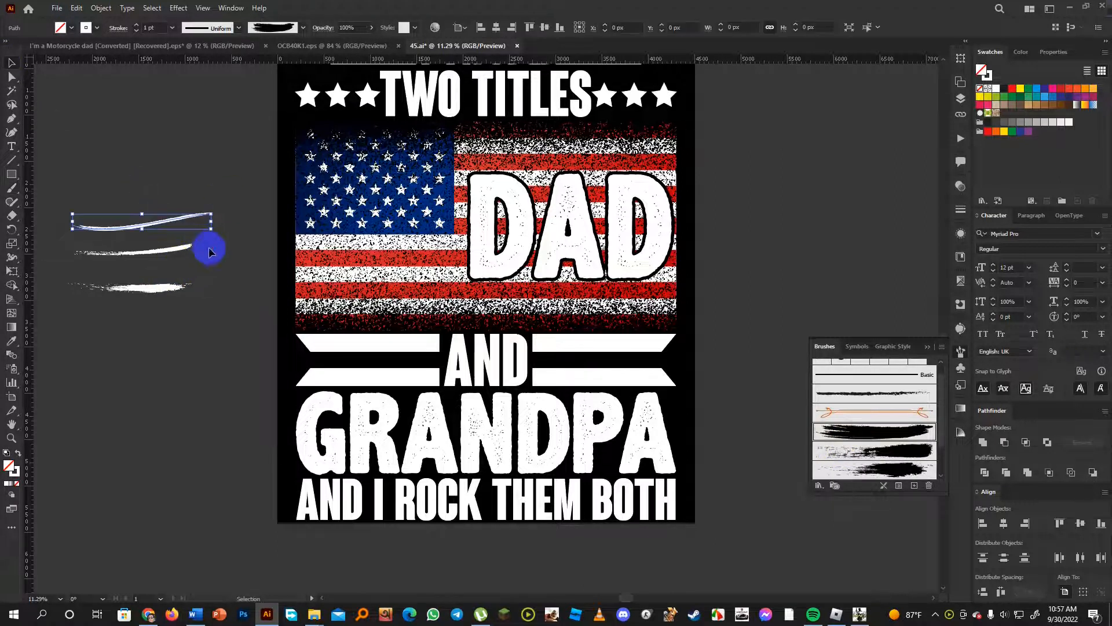
pyautogui.click(137, 27)
pyautogui.click(137, 28)
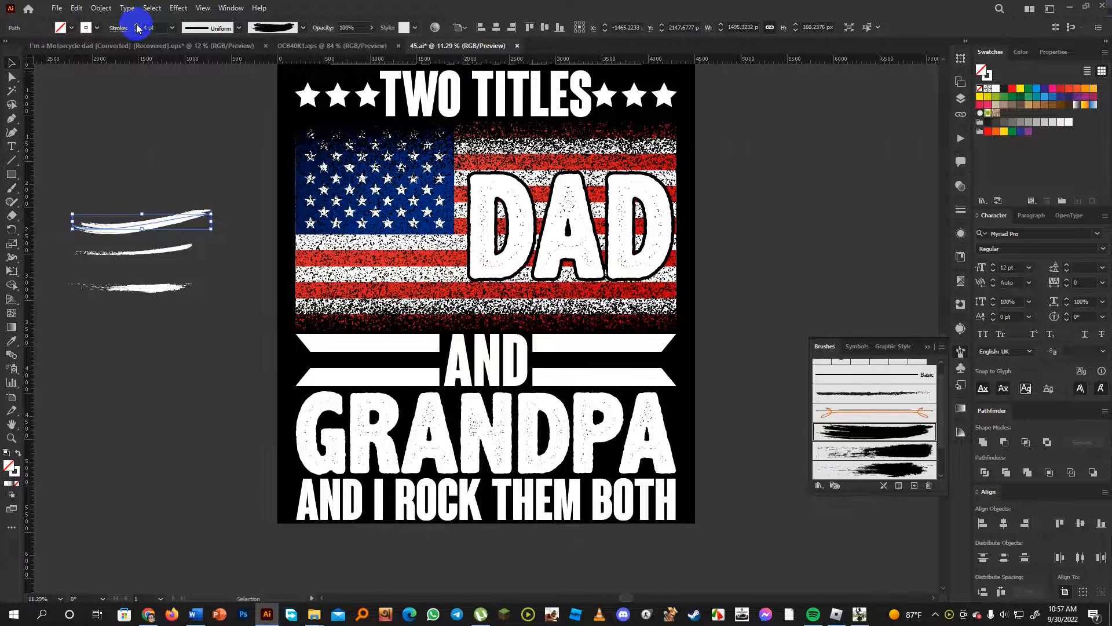
pyautogui.click(97, 165)
# Increase the middle painted stroke's weight to 6 pt
pyautogui.click(145, 250)
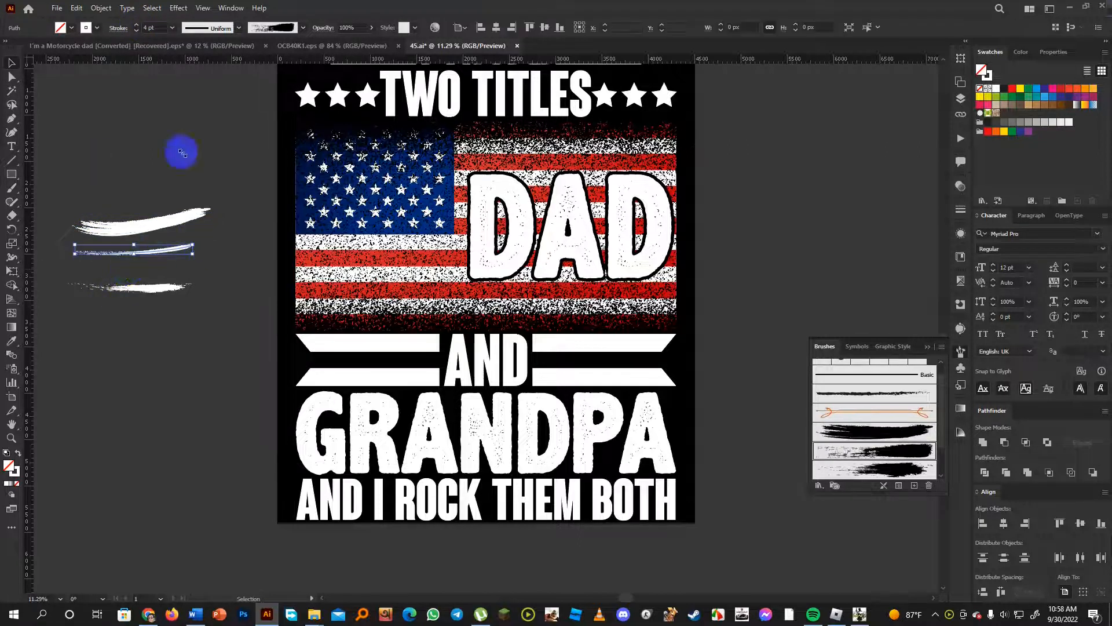
pyautogui.click(137, 28)
pyautogui.click(137, 27)
pyautogui.click(138, 27)
pyautogui.click(123, 158)
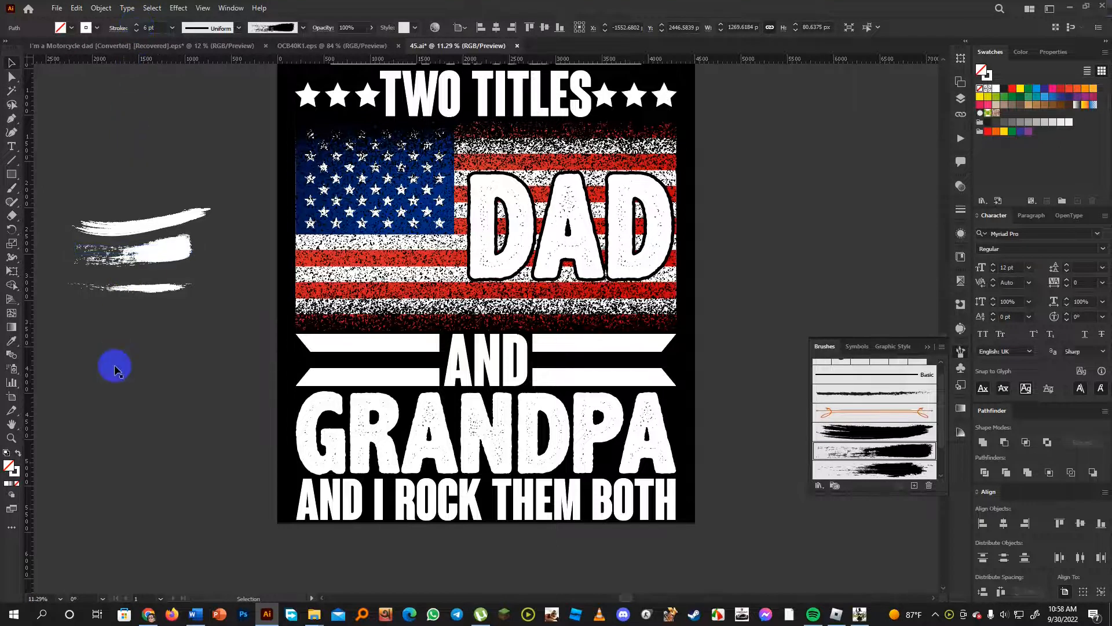
# Thicken the bottom painted stroke to a weight of 4 pt and deselect it
pyautogui.click(177, 285)
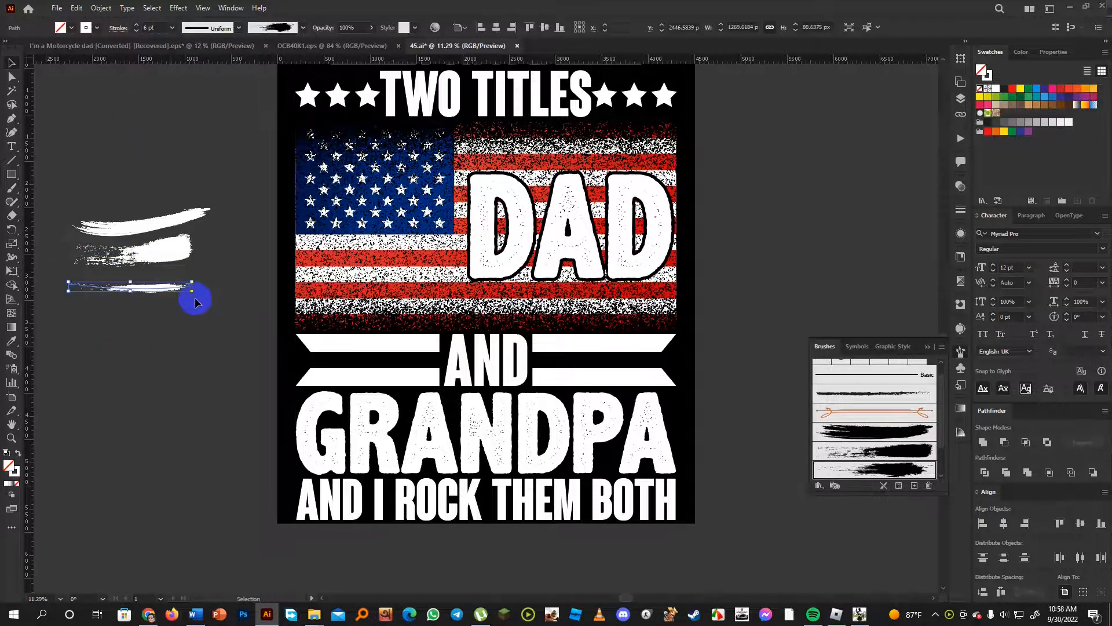
pyautogui.click(137, 27)
pyautogui.click(138, 27)
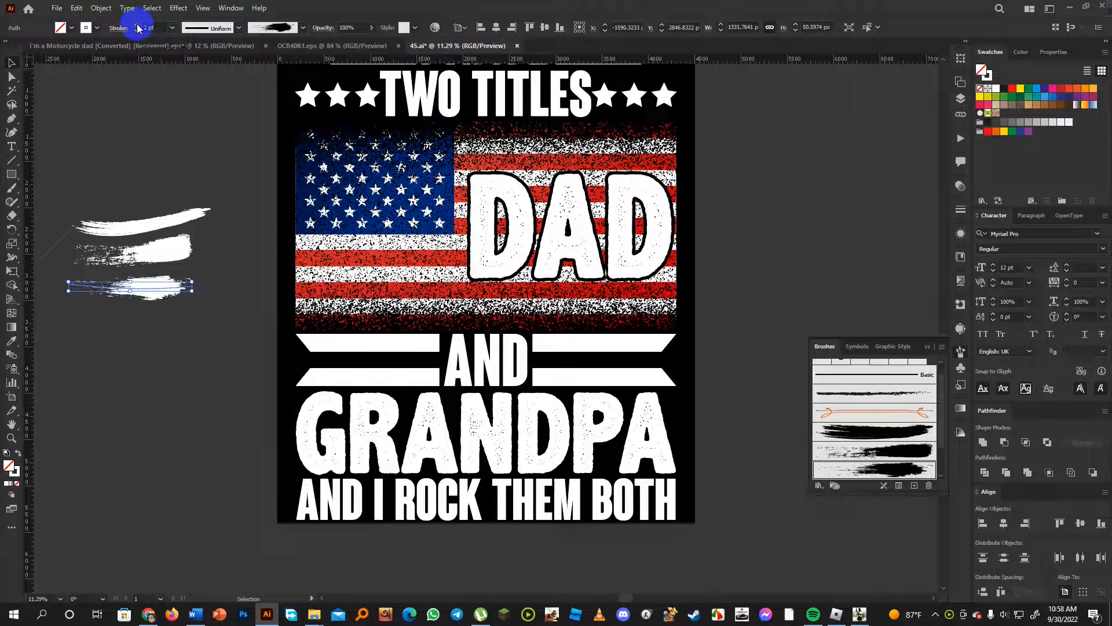
pyautogui.click(137, 27)
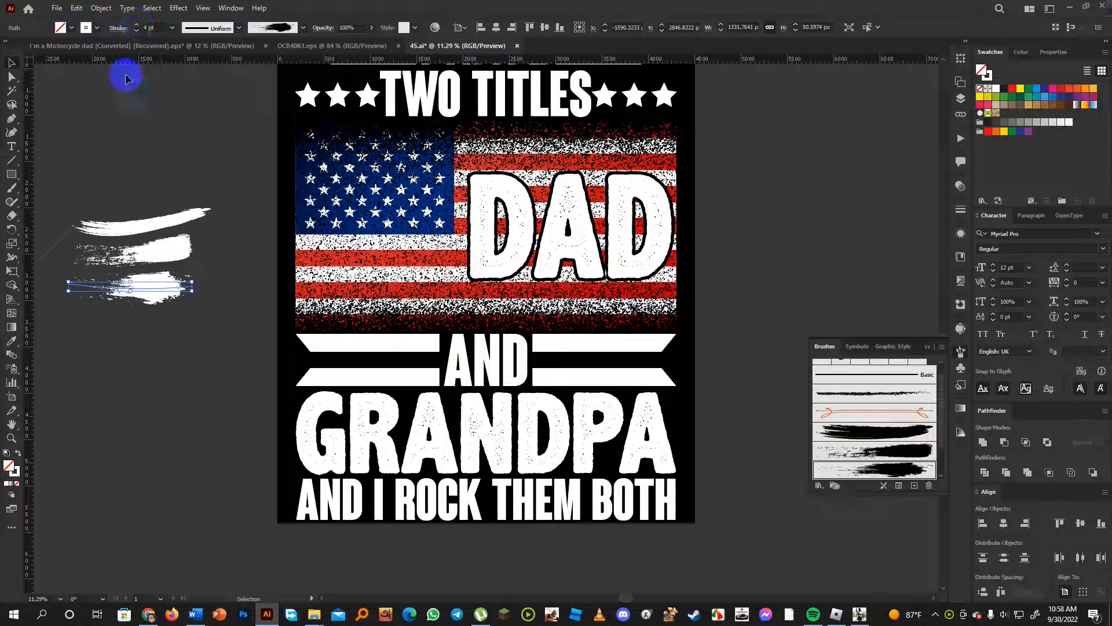
pyautogui.click(118, 149)
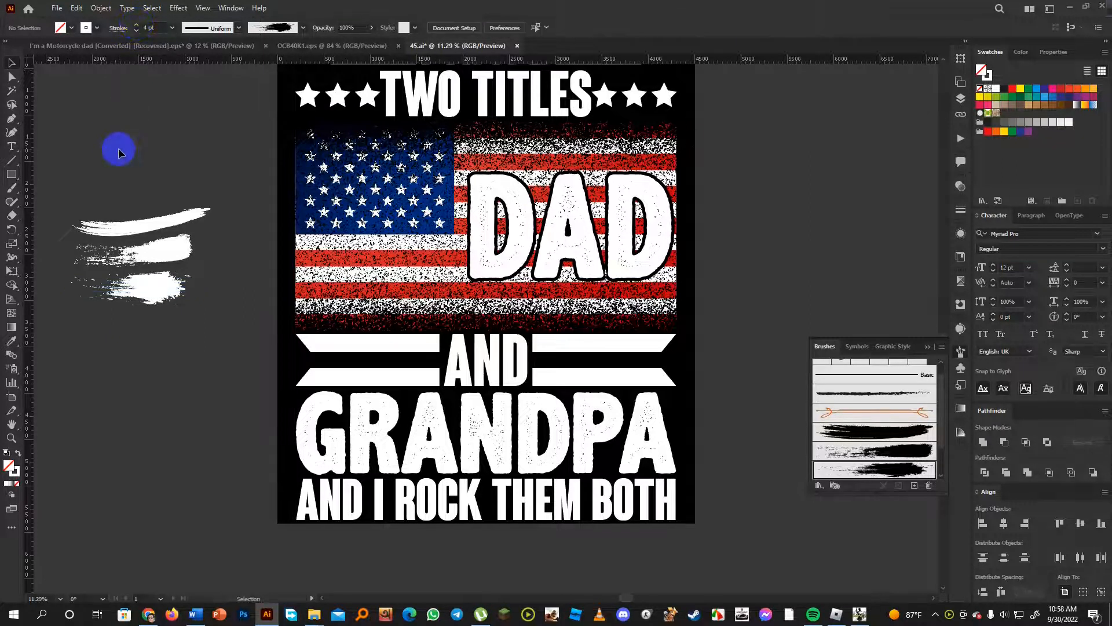
# Move the top painted stroke straight up by about 56 px and set its weight to 6 pt
pyautogui.moveTo(142, 225); pyautogui.dragTo(142, 219)
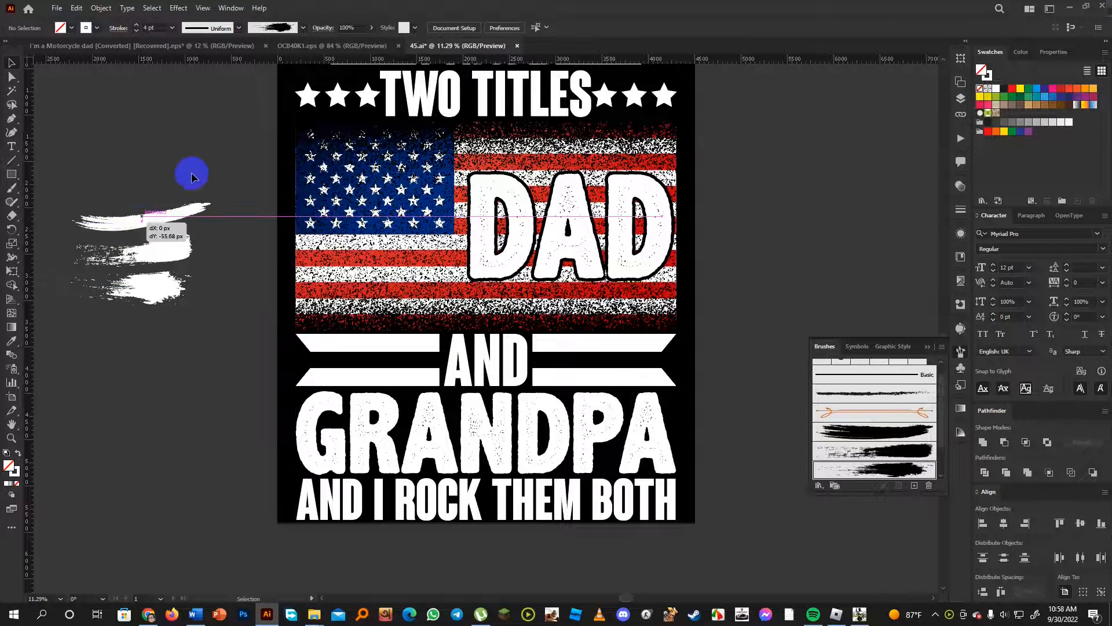
pyautogui.moveTo(172, 50); pyautogui.dragTo(132, 34)
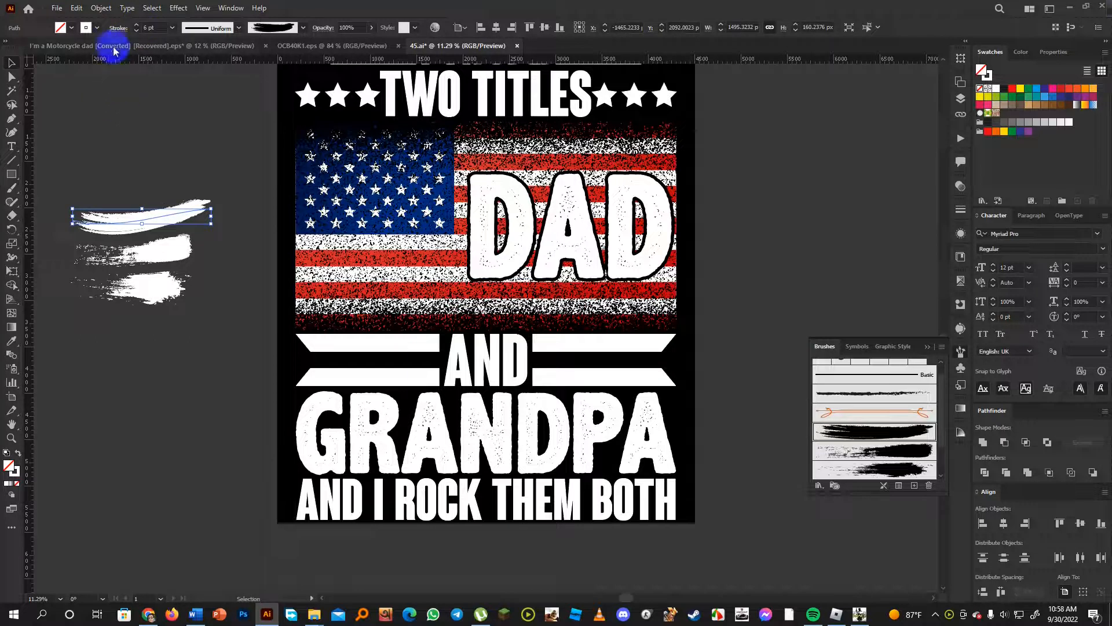
# Expand the appearance of the top, middle and bottom painted strokes one after another, converting each into editable shapes
pyautogui.click(103, 10)
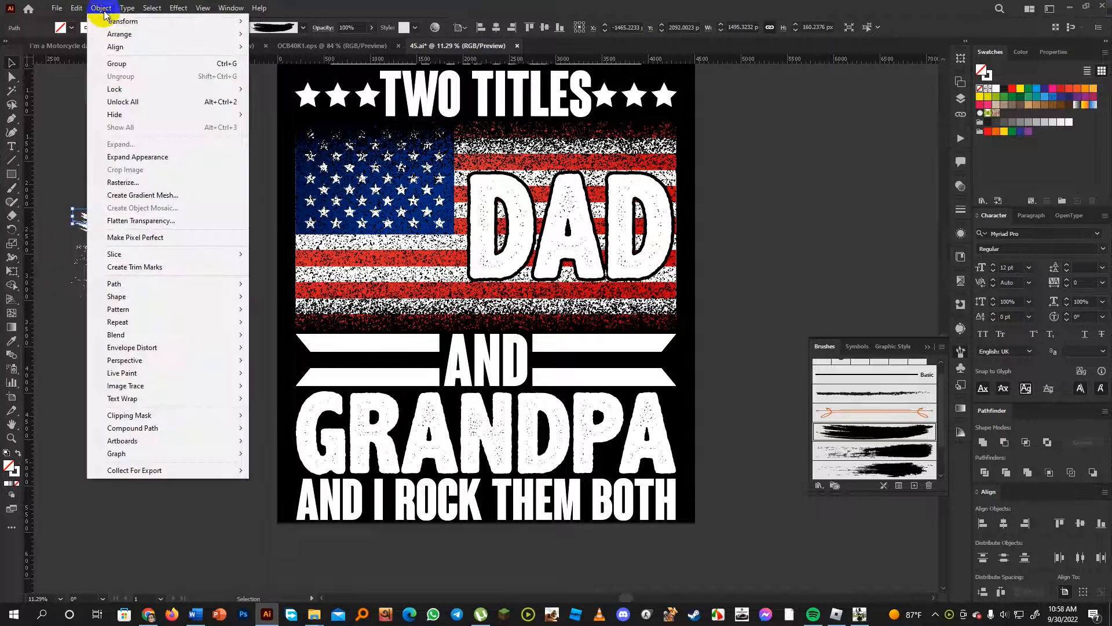
pyautogui.click(134, 157)
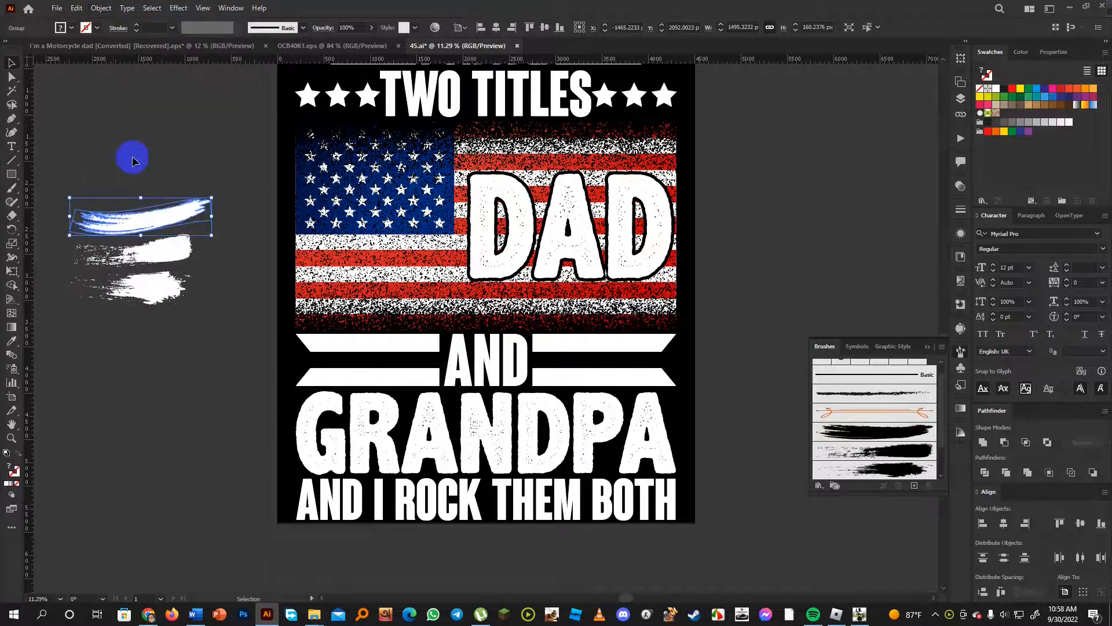
pyautogui.click(186, 258)
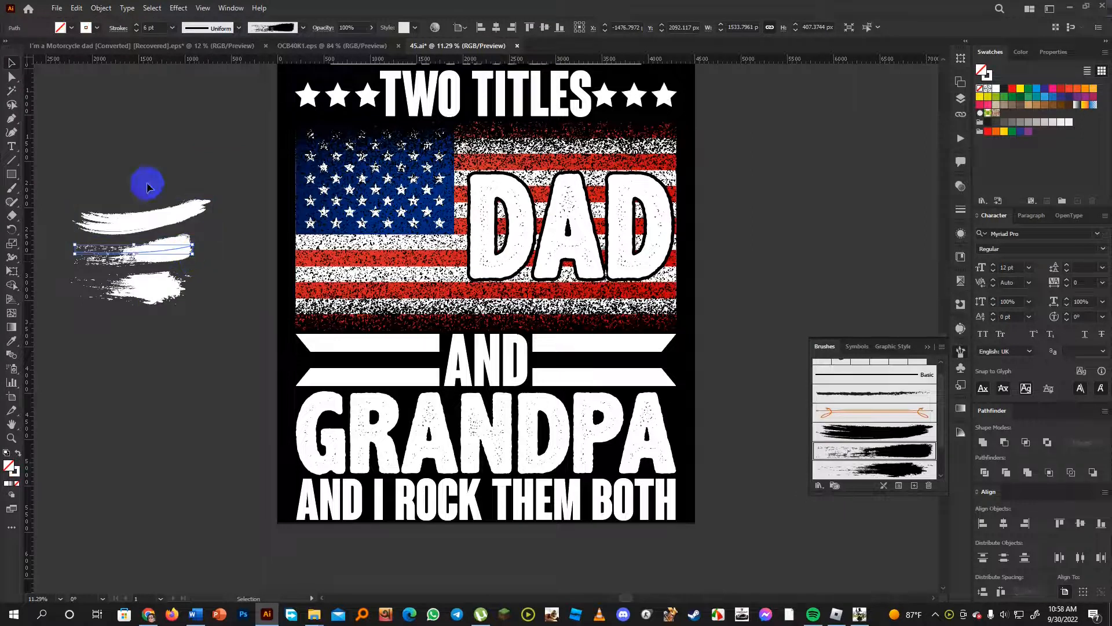
pyautogui.click(101, 11)
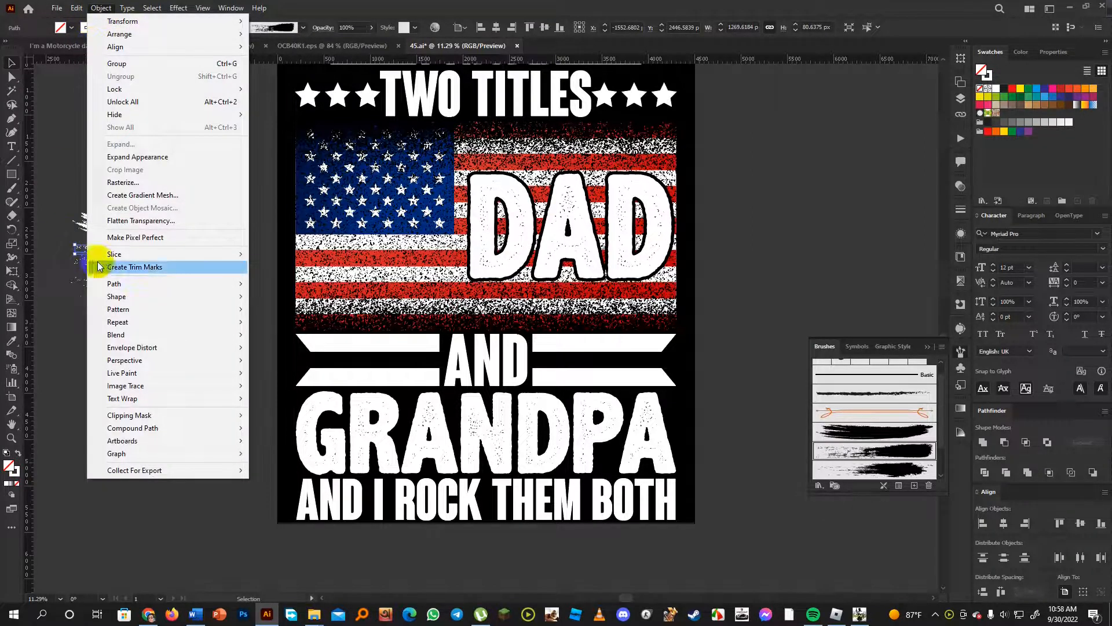
pyautogui.click(128, 157)
pyautogui.click(159, 286)
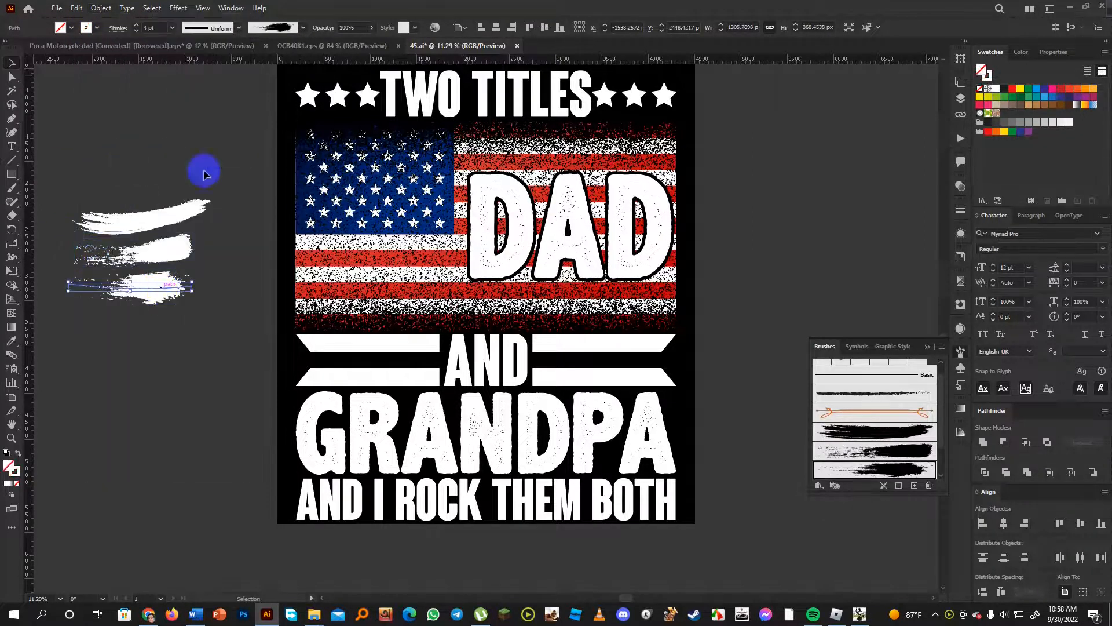
pyautogui.click(103, 9)
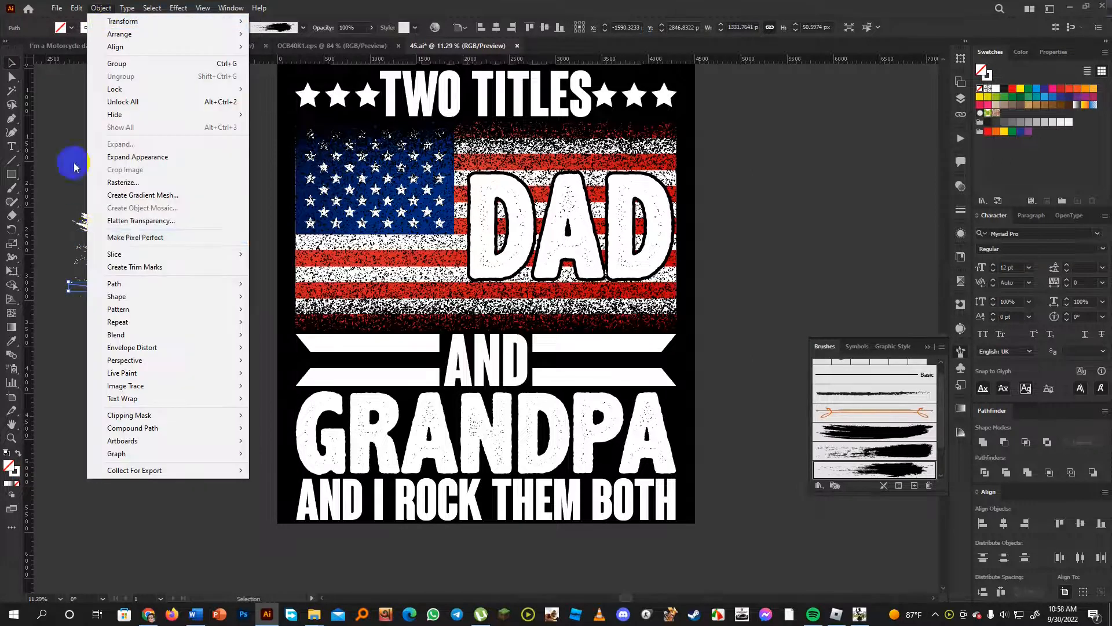
pyautogui.click(128, 156)
pyautogui.click(174, 346)
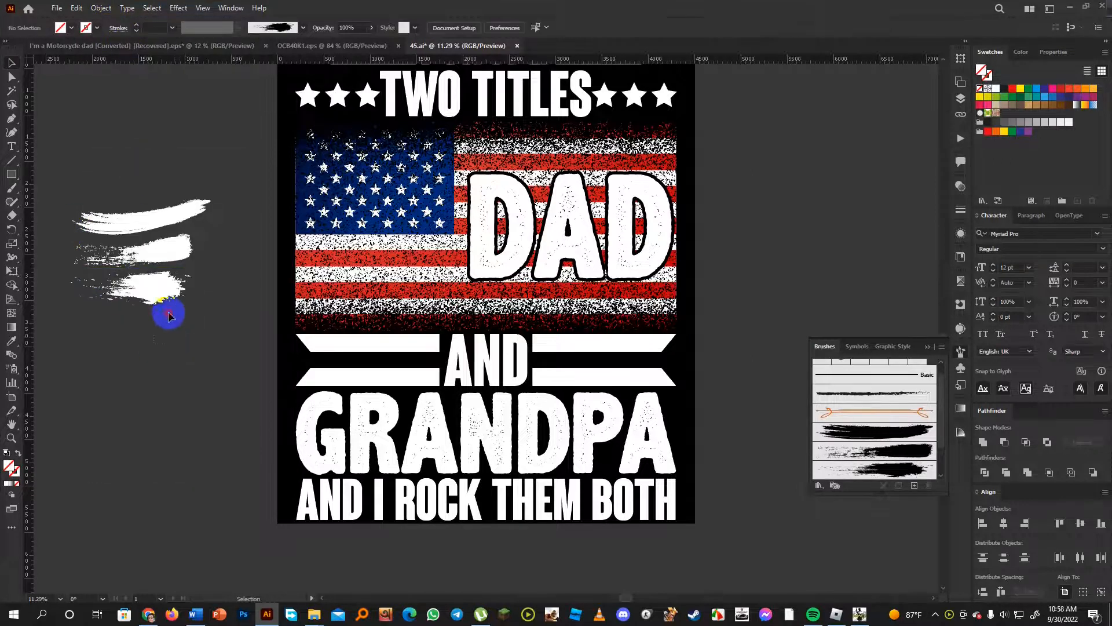
# Ungroup the three expanded brush strokes beside the artboard and deselect them
pyautogui.moveTo(178, 181); pyautogui.dragTo(175, 214)
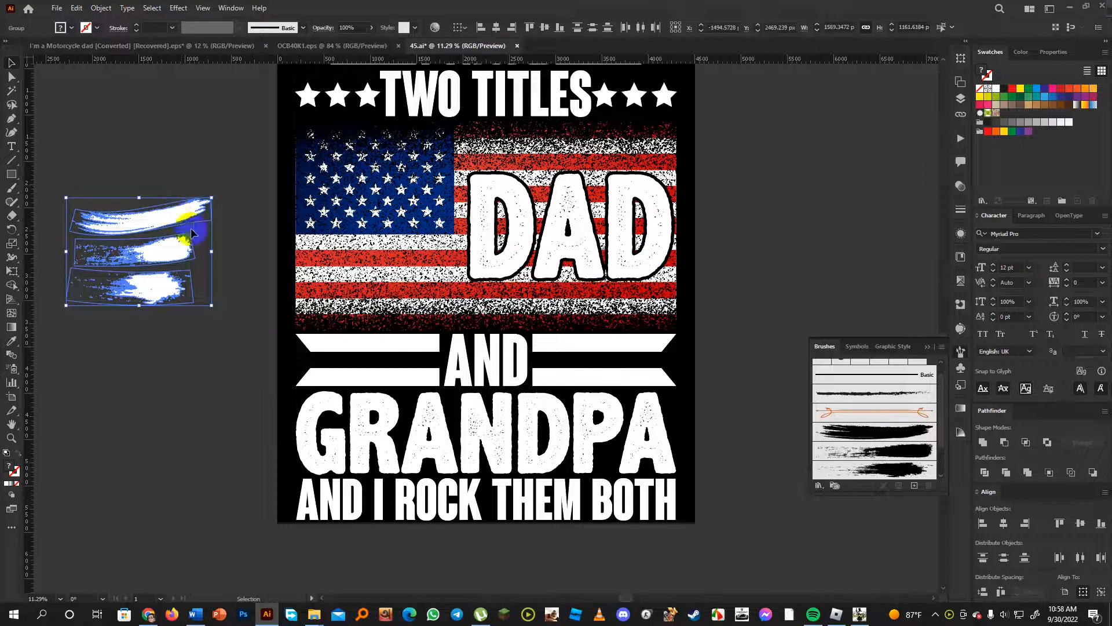
pyautogui.click(149, 342)
pyautogui.click(115, 220)
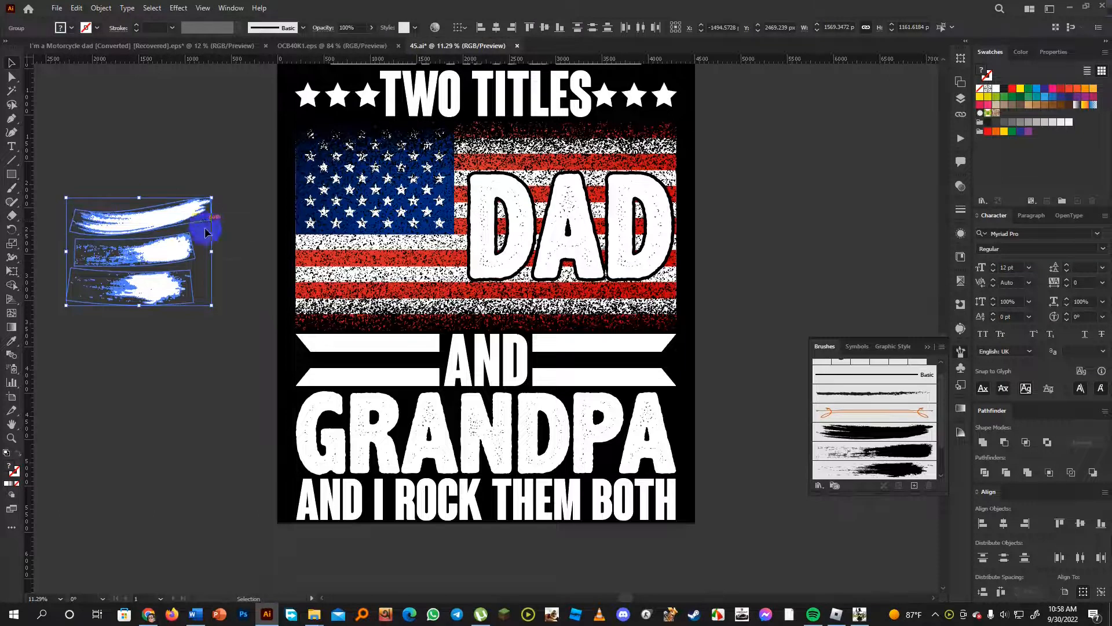
pyautogui.rightClick(159, 227)
pyautogui.click(177, 325)
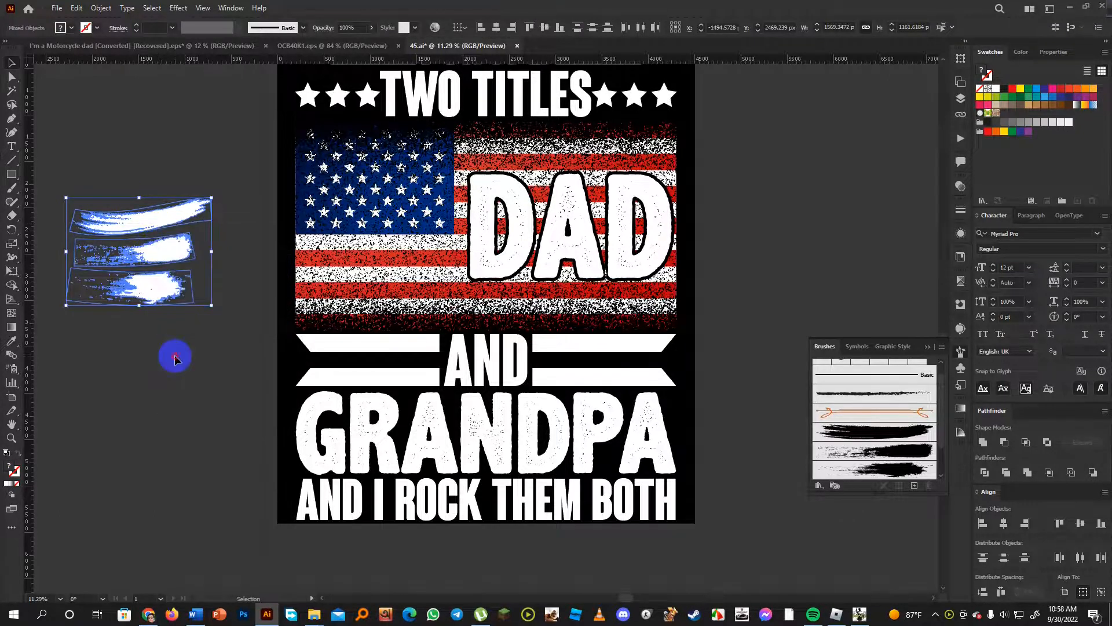
pyautogui.click(175, 356)
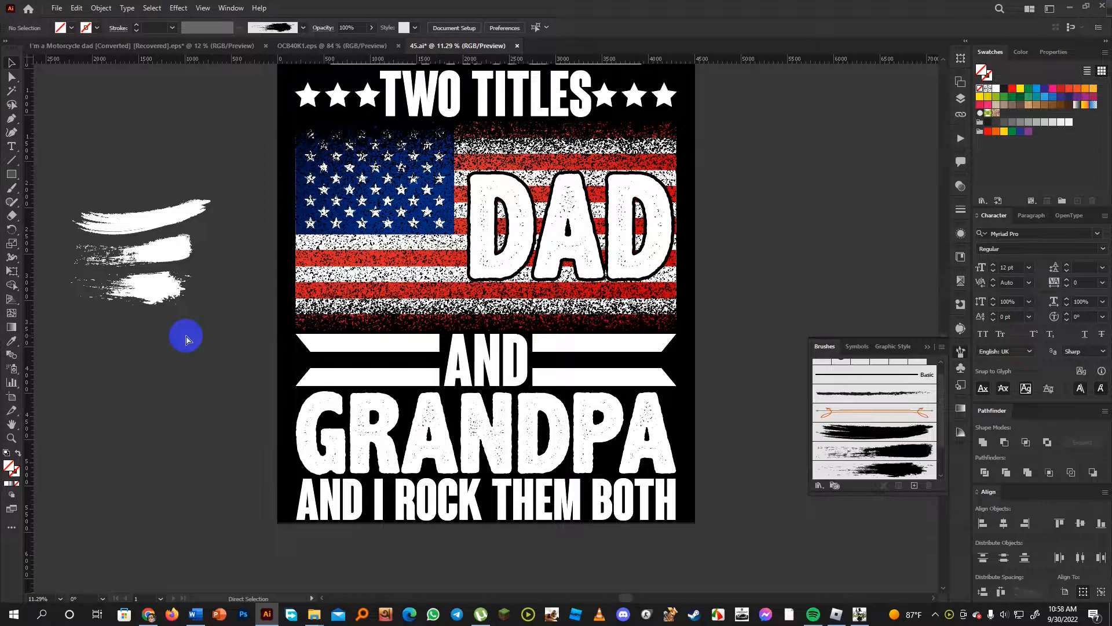
# Delete the empty bounding shapes around the three brush strokes in outline view and return to the normal preview
pyautogui.hotkey('ctrl', 'y')
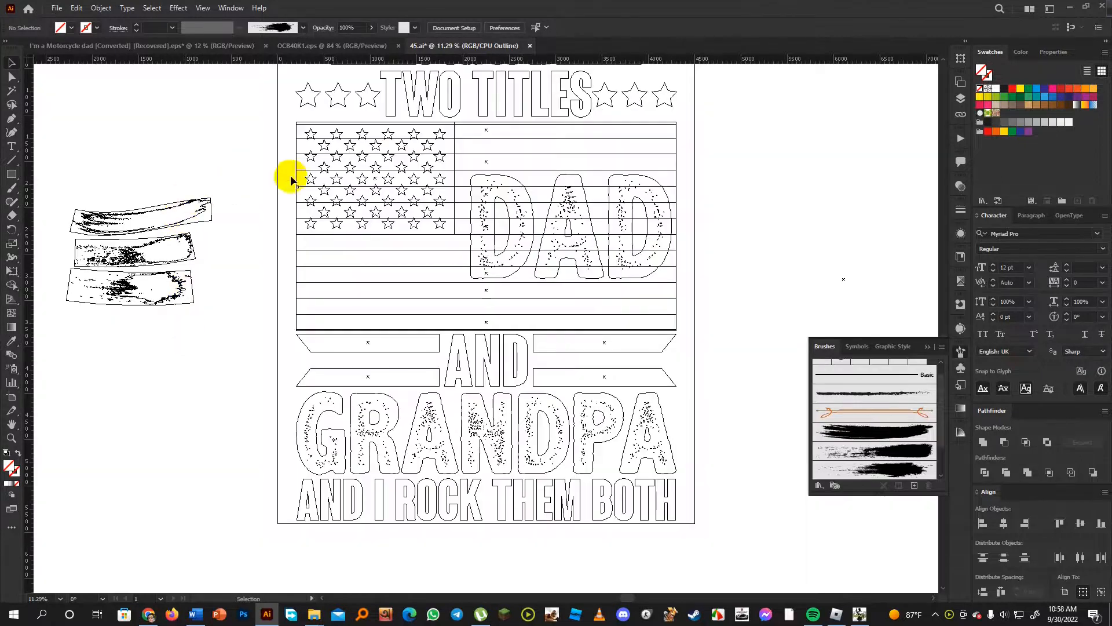
pyautogui.click(210, 215)
pyautogui.press('Delete')
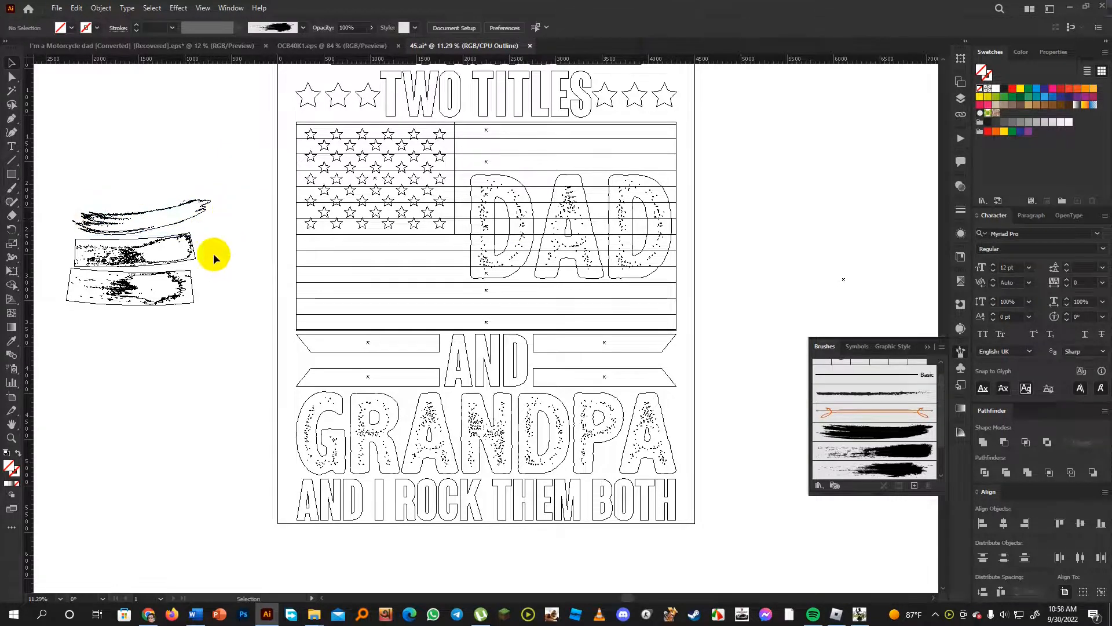
pyautogui.click(84, 242)
pyautogui.click(191, 312)
pyautogui.press('Delete')
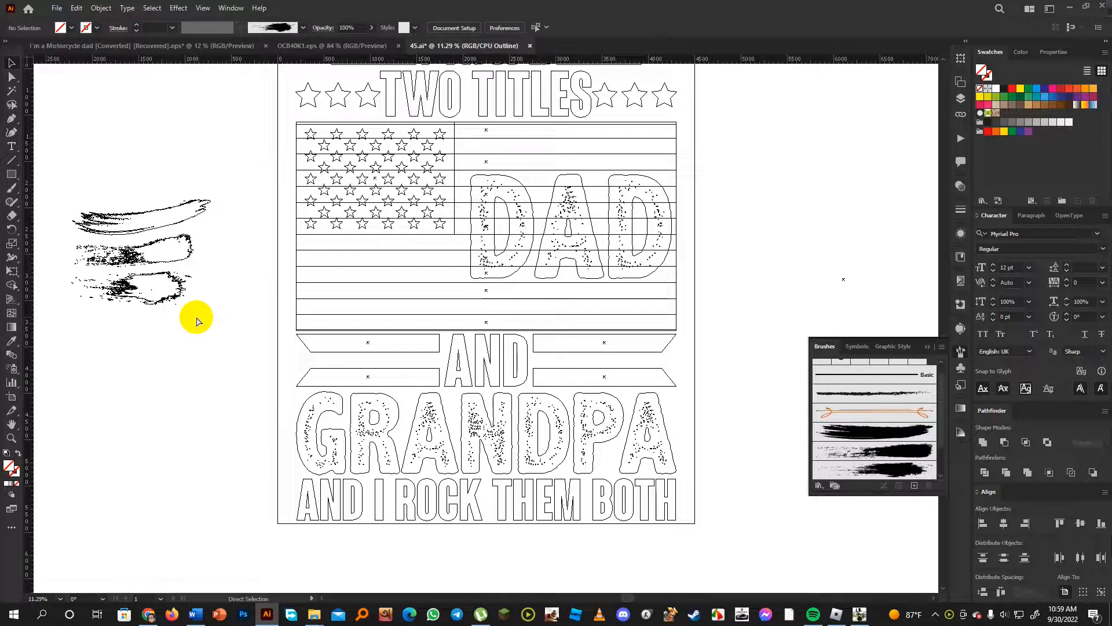
pyautogui.hotkey('ctrl', 'y')
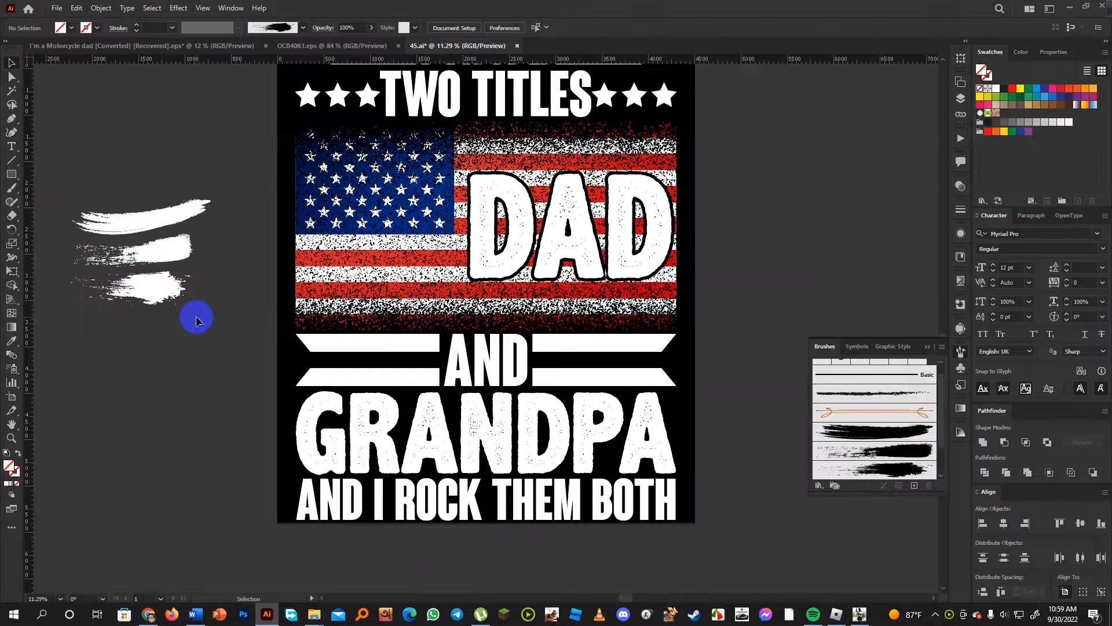
# Combine the top brush stroke's pieces into one compound path and move it up, away from the other two strokes
pyautogui.moveTo(68, 190)
pyautogui.mouseDown()
pyautogui.moveTo(140, 303)
pyautogui.moveTo(223, 359)
pyautogui.mouseUp()
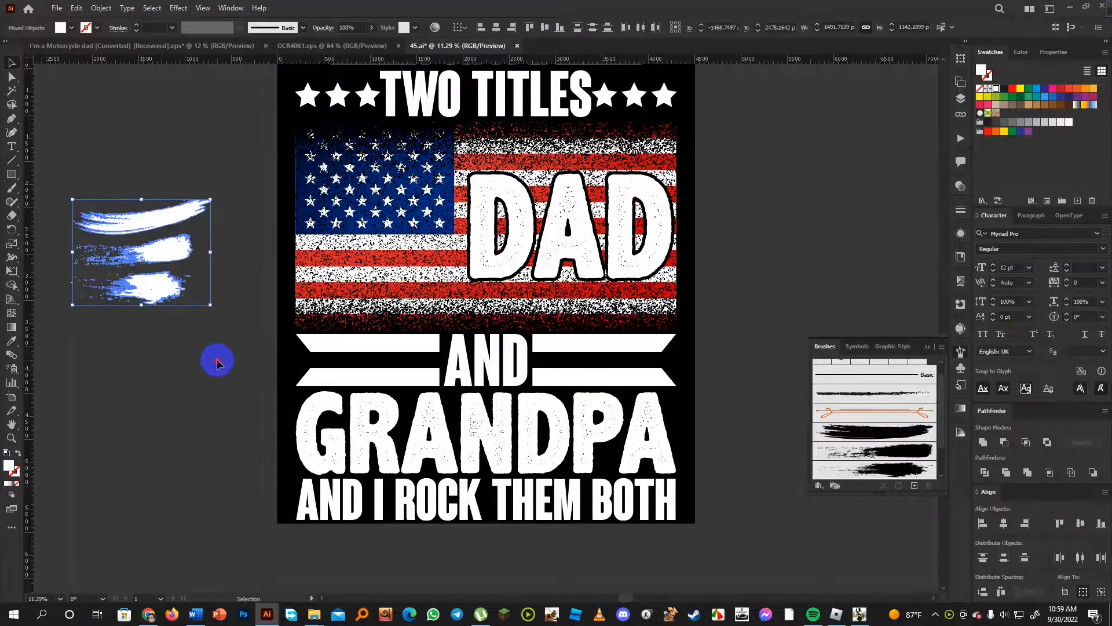
pyautogui.click(218, 362)
pyautogui.moveTo(122, 230)
pyautogui.mouseDown()
pyautogui.moveTo(194, 186)
pyautogui.moveTo(226, 223)
pyautogui.mouseUp()
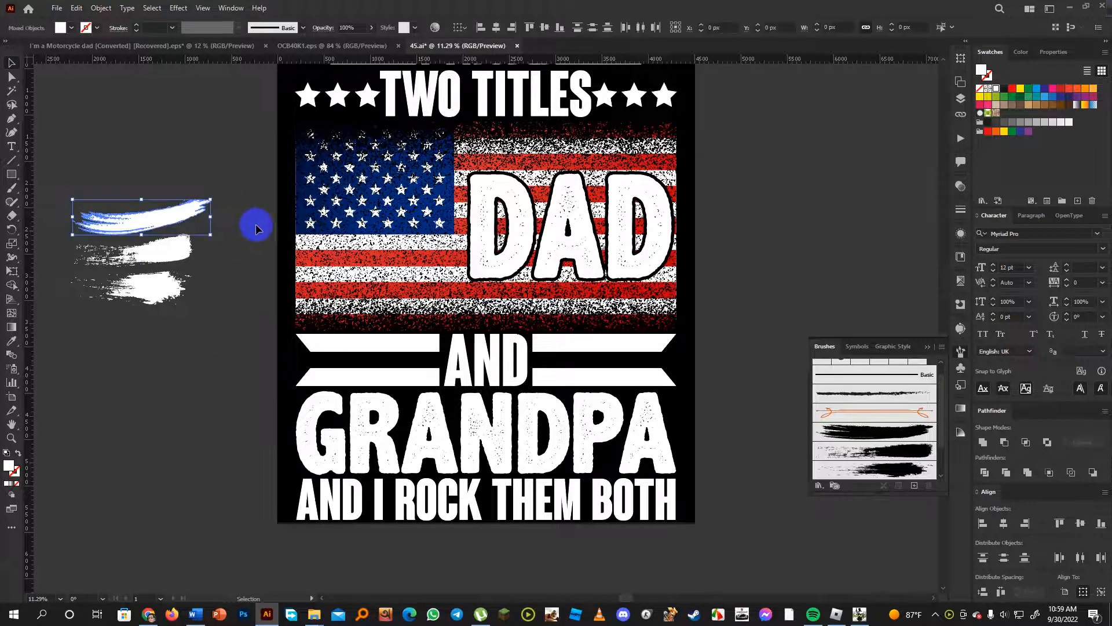
pyautogui.hotkey('ctrl', '8')
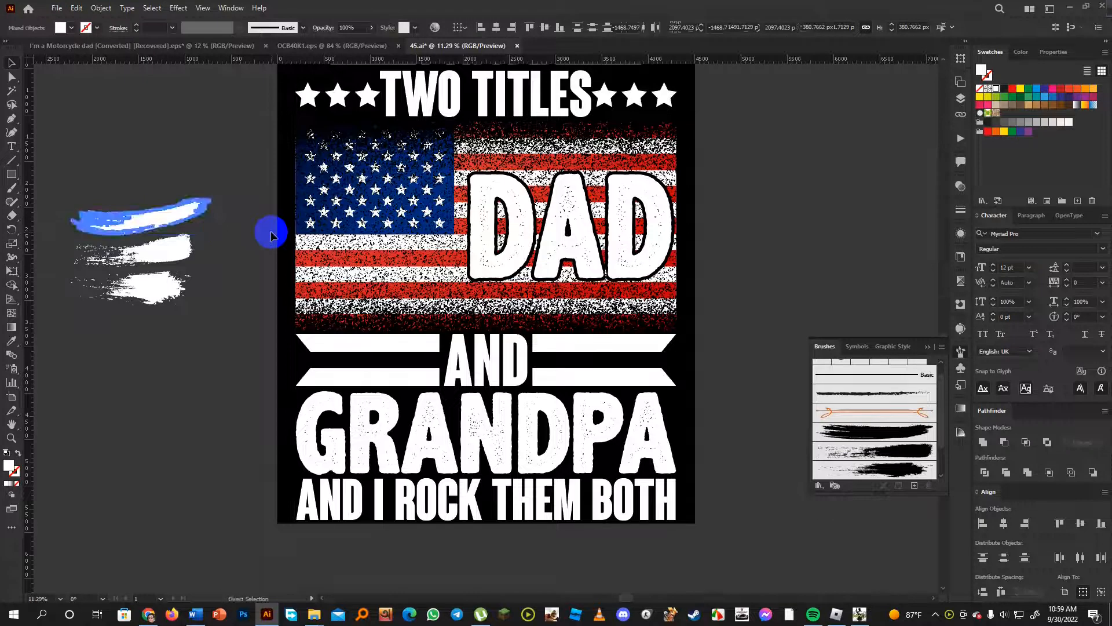
pyautogui.hotkey('ctrl', 'h')
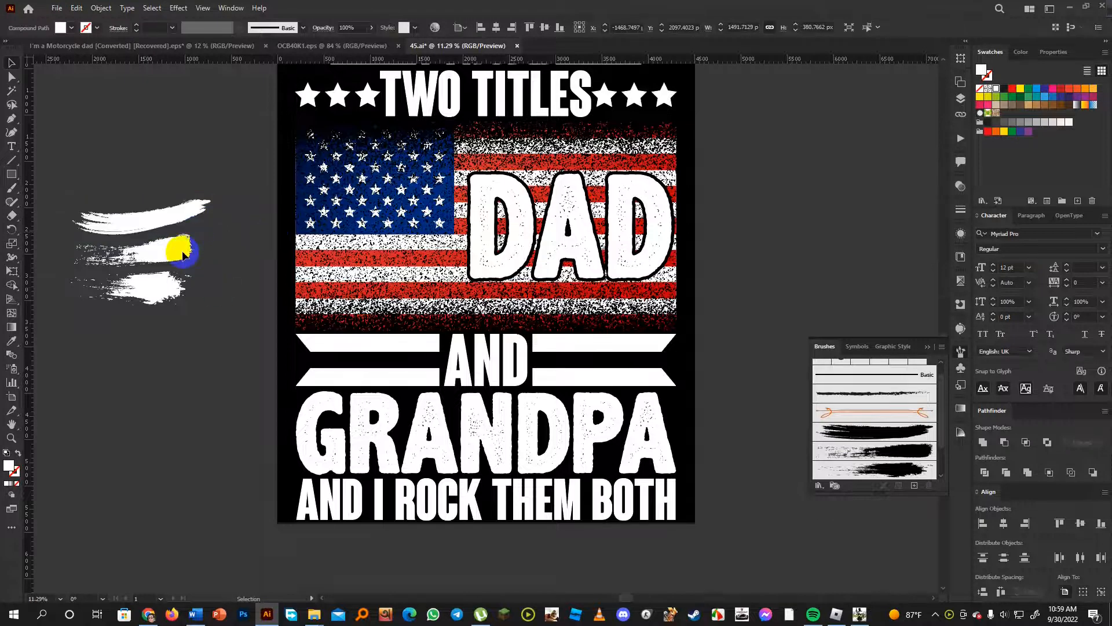
pyautogui.click(188, 248)
pyautogui.moveTo(146, 217); pyautogui.dragTo(149, 119)
# Make the middle brush stroke's pieces a compound path and move it up to just below the top stroke
pyautogui.moveTo(47, 203); pyautogui.dragTo(217, 270)
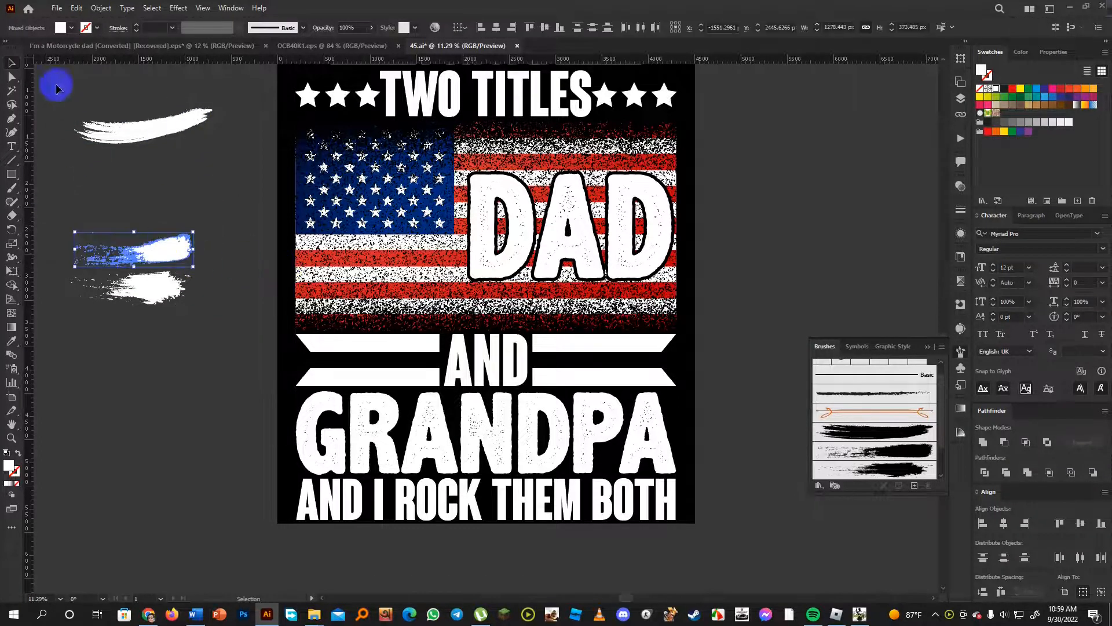
pyautogui.click(98, 10)
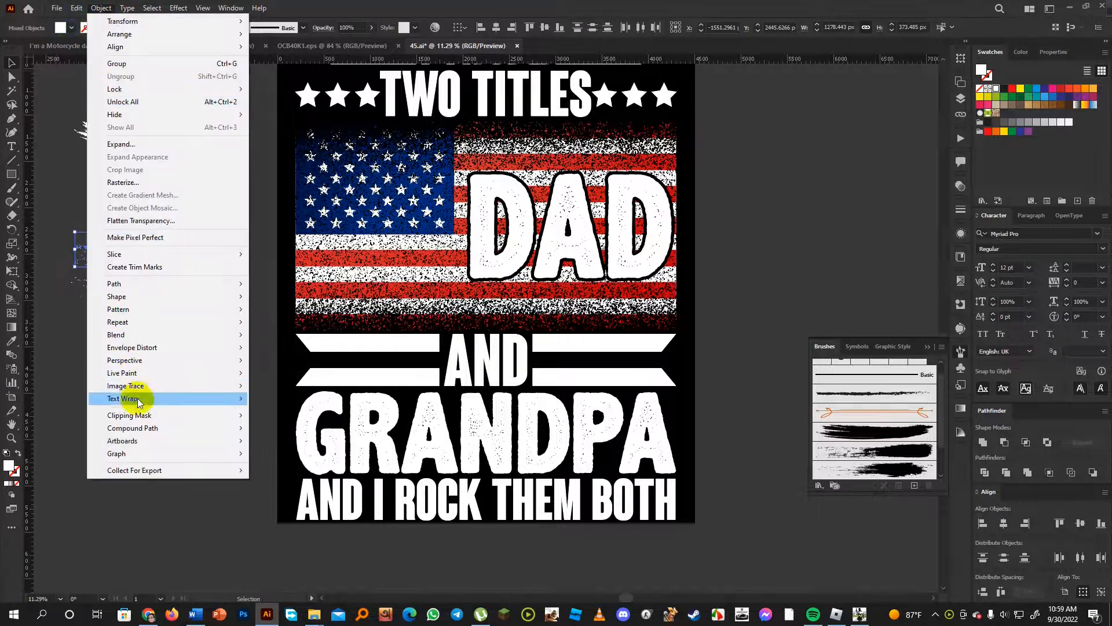
pyautogui.moveTo(143, 428)
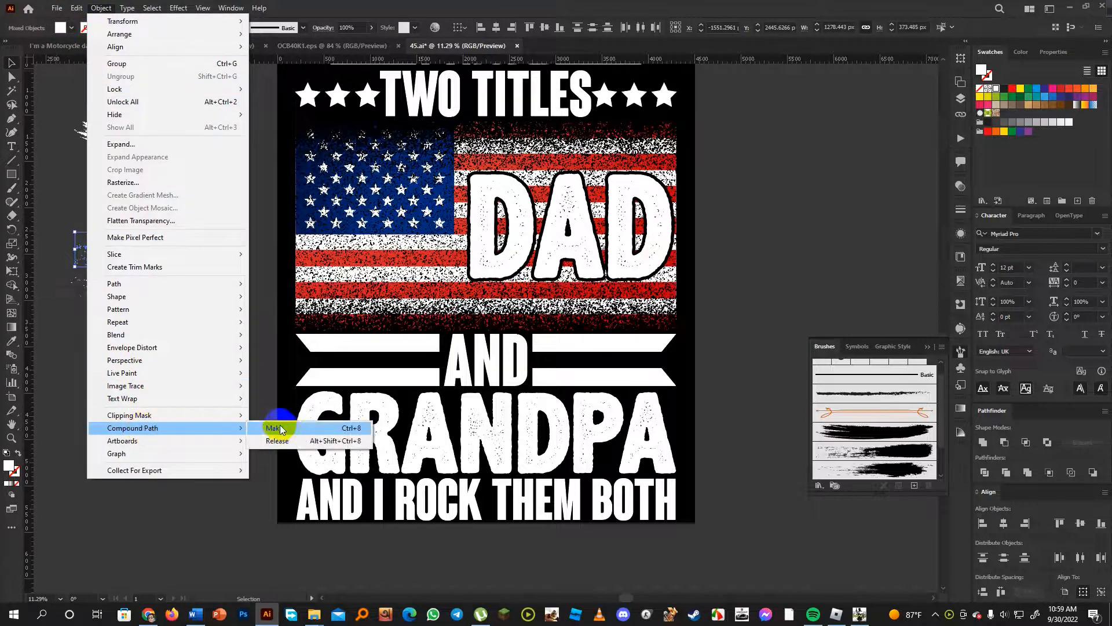
pyautogui.click(345, 433)
pyautogui.click(194, 316)
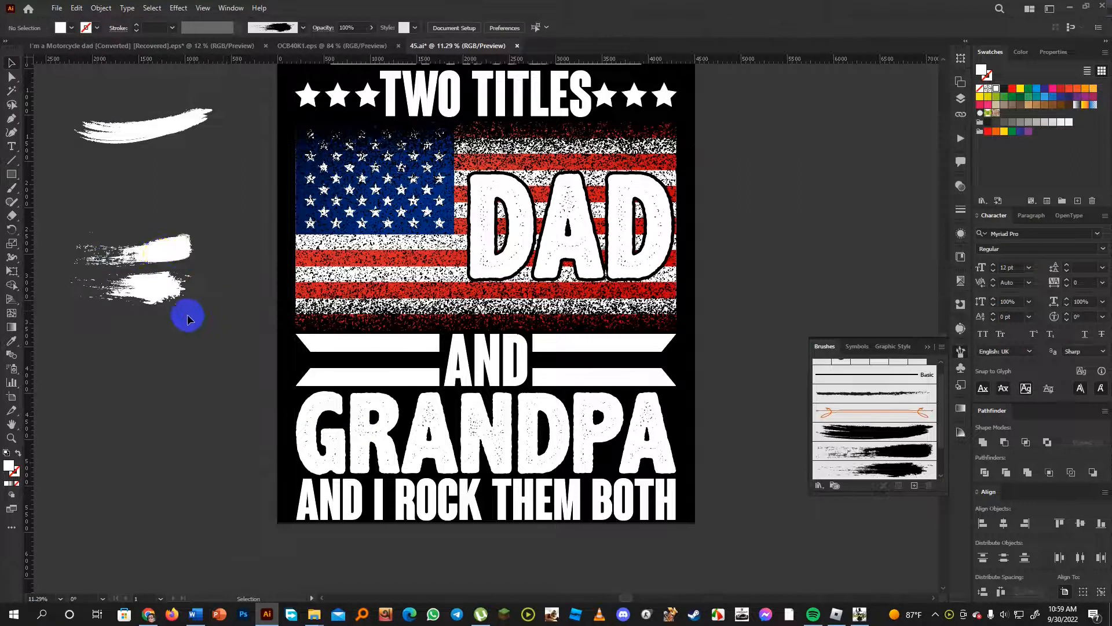
pyautogui.moveTo(168, 249); pyautogui.dragTo(177, 170)
# Turn the bottom brush stroke's pieces into a compound path and place it directly beneath the middle stroke
pyautogui.moveTo(95, 303); pyautogui.dragTo(211, 347)
pyautogui.hotkey('ctrl', '8')
pyautogui.moveTo(162, 287); pyautogui.dragTo(167, 183)
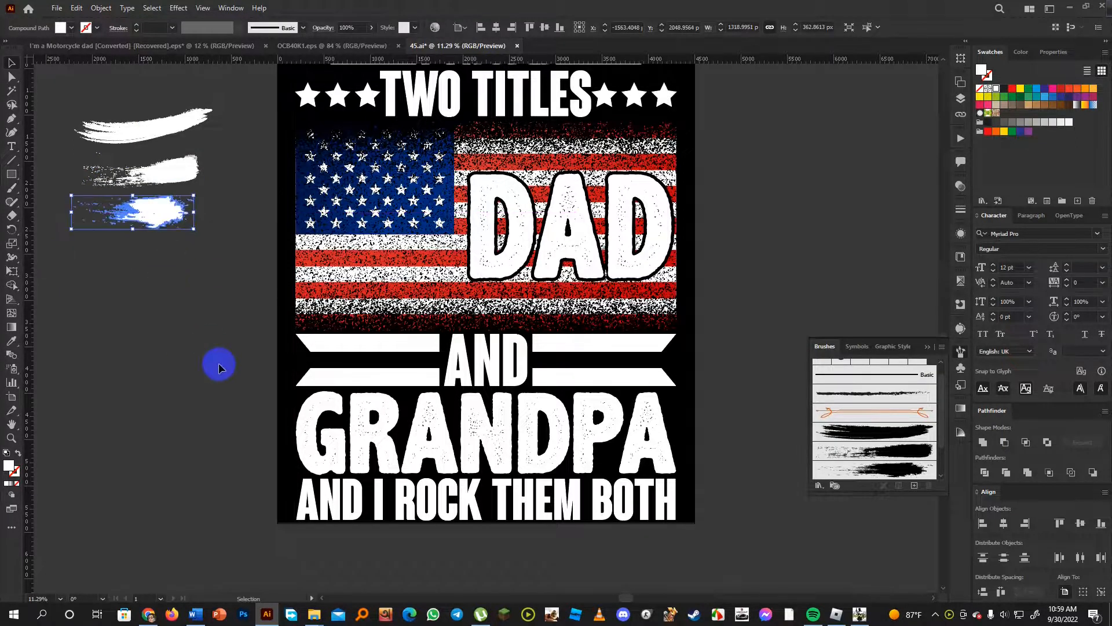
# Convert the bottom text line "AND I ROCK THEM BOTH" from a group into a compound path
pyautogui.click(328, 508)
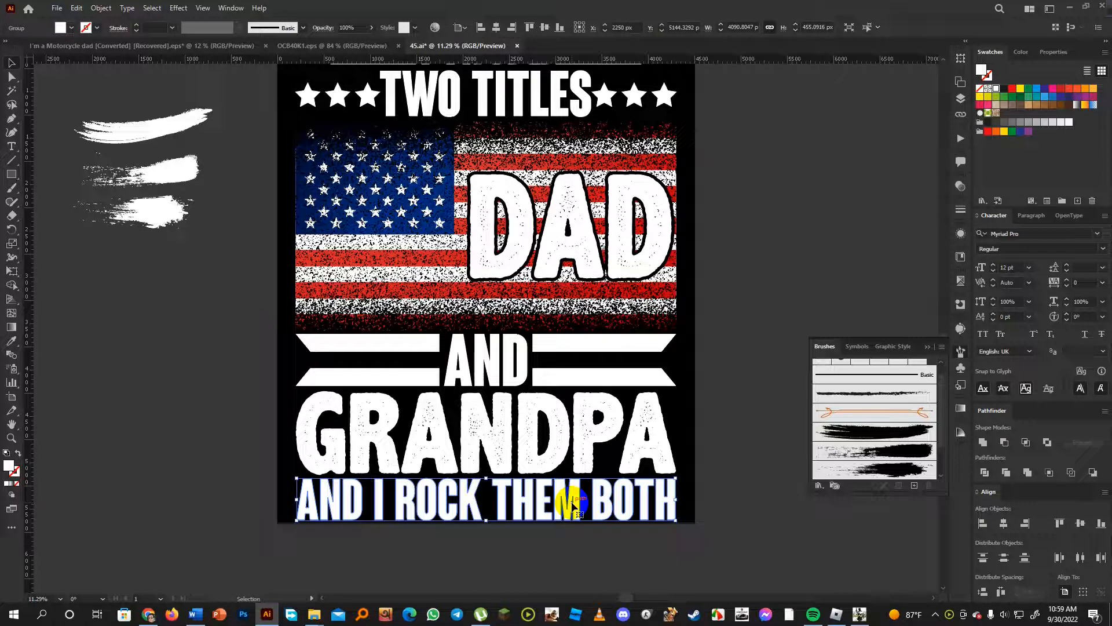
pyautogui.keyDown('ctrl'); pyautogui.click(573, 506); pyautogui.keyUp('ctrl')
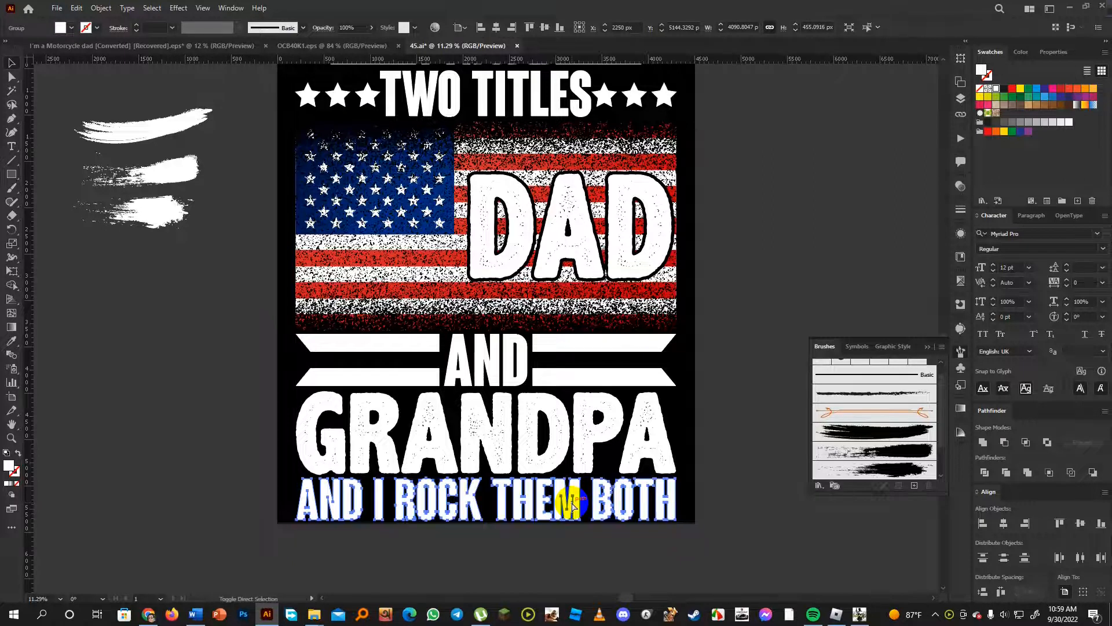
pyautogui.press('a')
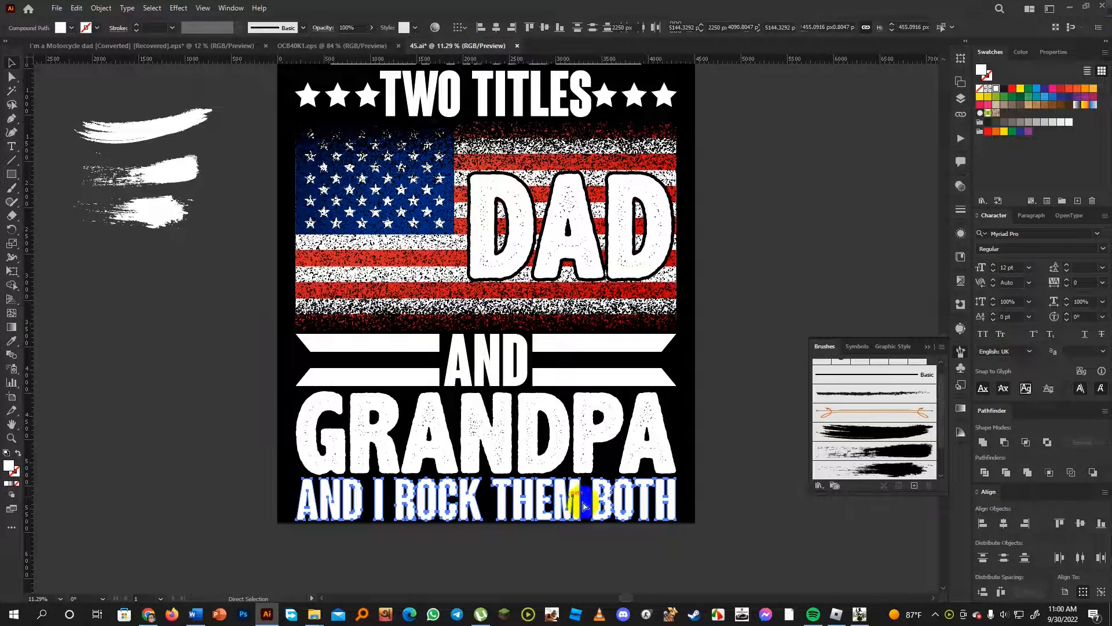
pyautogui.press('v')
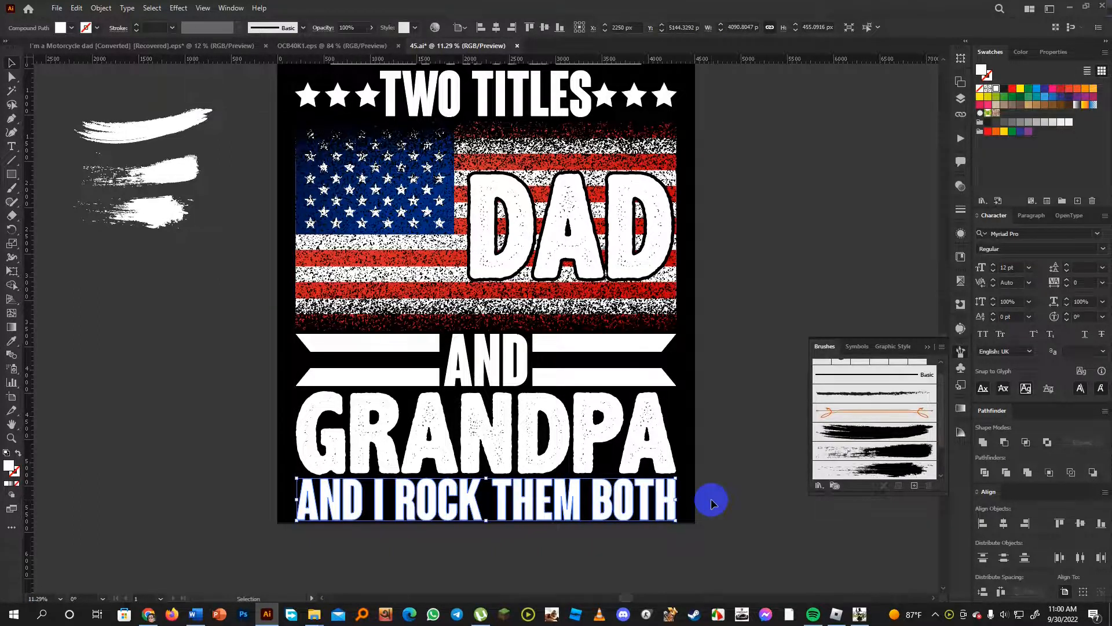
pyautogui.click(300, 527)
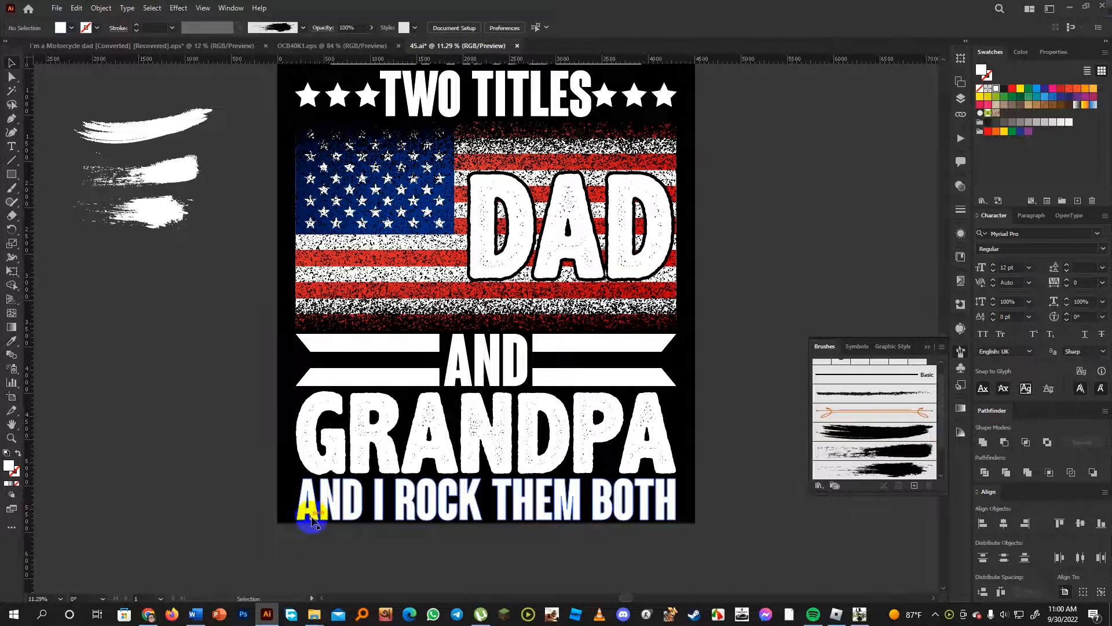
# Enlarge the top brush stroke to about 2358 px wide and move it over the word BOTH in the bottom text line
pyautogui.moveTo(167, 129); pyautogui.dragTo(128, 136)
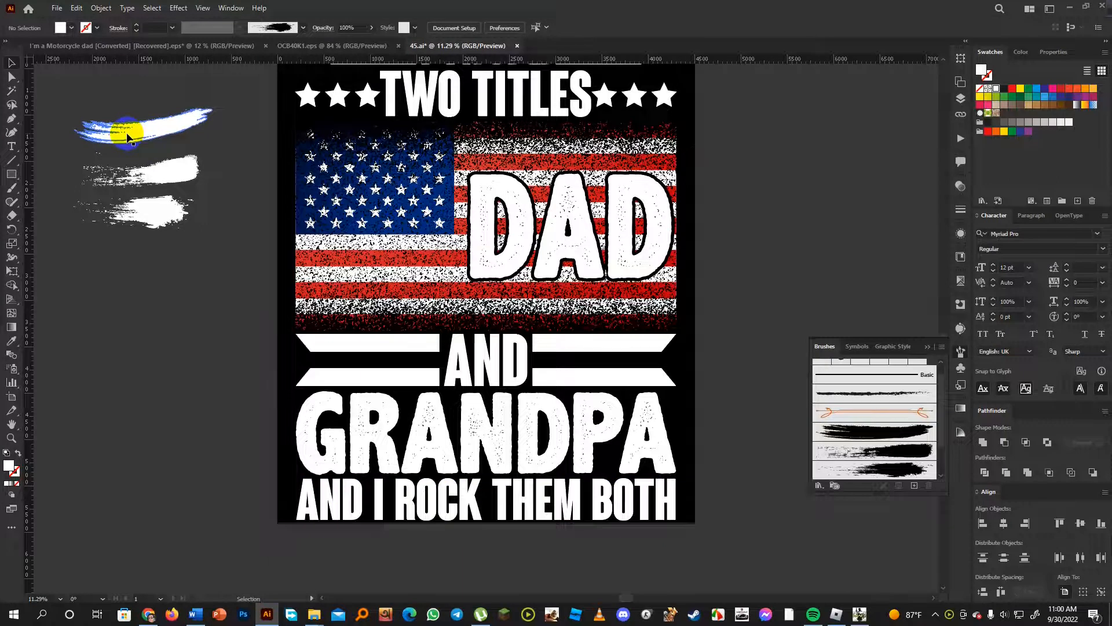
pyautogui.click(133, 125)
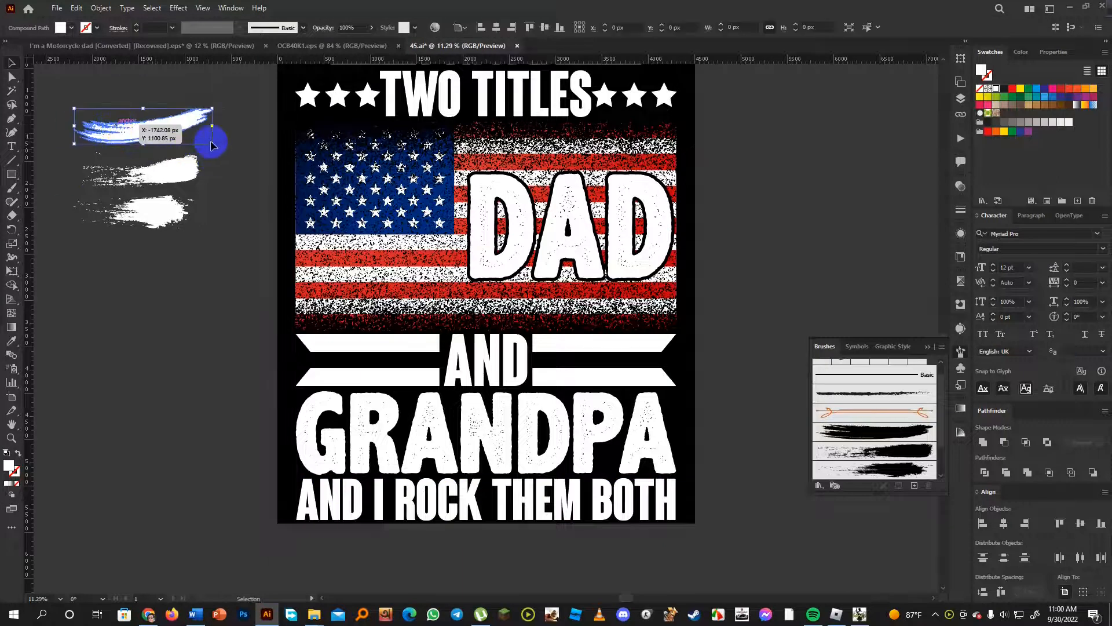
pyautogui.moveTo(211, 145); pyautogui.dragTo(292, 165)
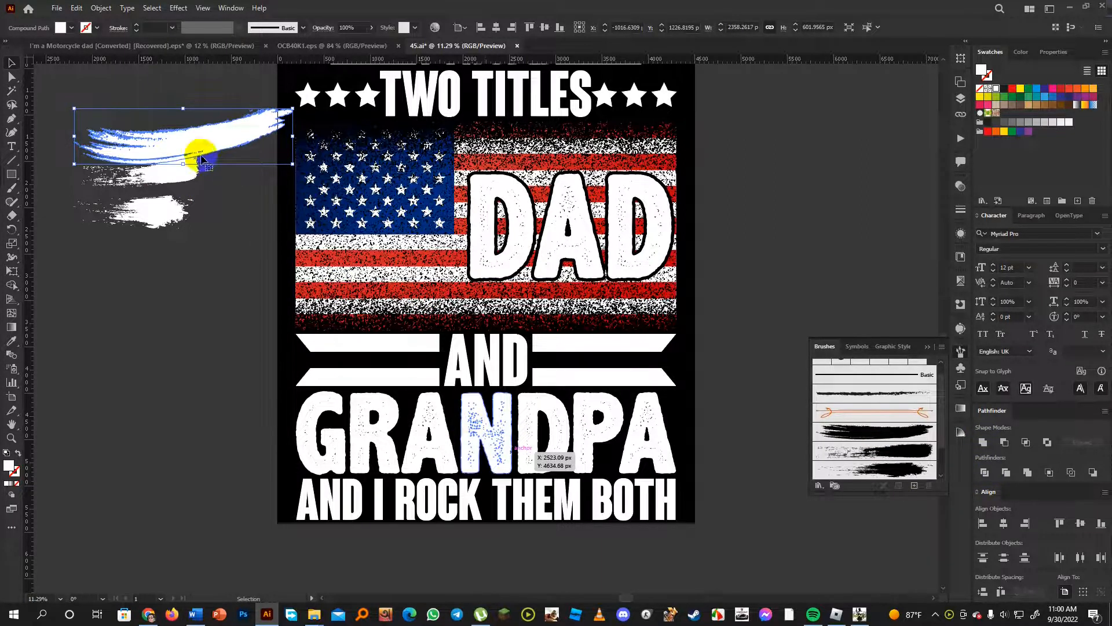
pyautogui.moveTo(200, 140)
pyautogui.mouseDown()
pyautogui.moveTo(249, 155)
pyautogui.moveTo(427, 317)
pyautogui.moveTo(729, 491)
pyautogui.mouseUp()
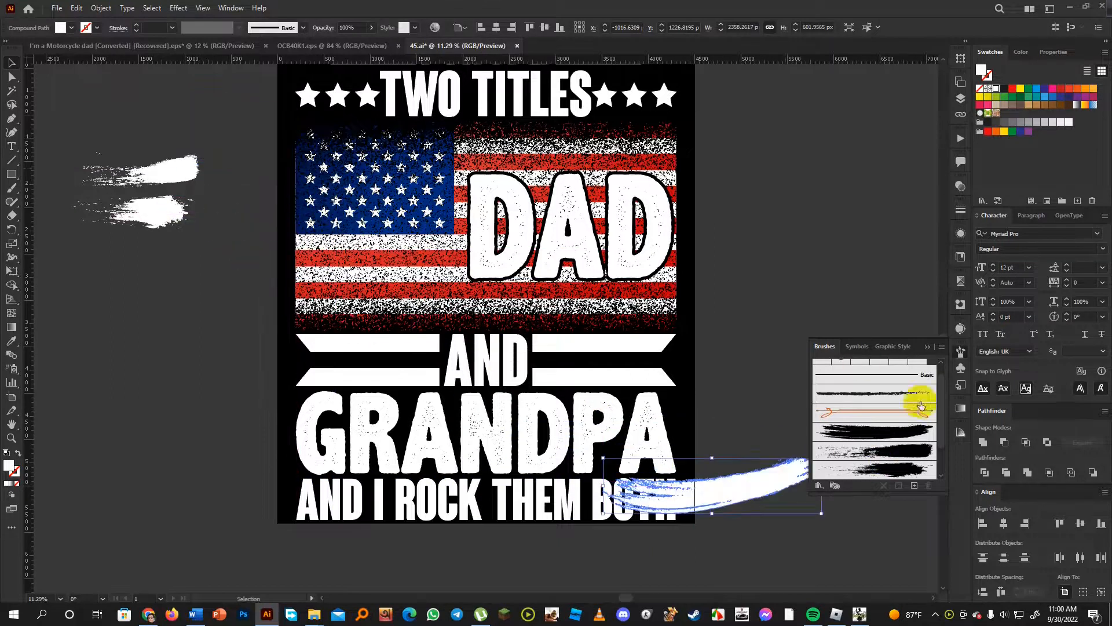
# Fill the enlarged brush stroke with black and rotate it nearly upright, with its rough end over the final H of BOTH
pyautogui.click(1003, 88)
pyautogui.click(735, 412)
pyautogui.moveTo(709, 495)
pyautogui.mouseDown()
pyautogui.moveTo(752, 489)
pyautogui.moveTo(624, 502)
pyautogui.moveTo(770, 474)
pyautogui.moveTo(740, 516)
pyautogui.moveTo(748, 522)
pyautogui.mouseUp()
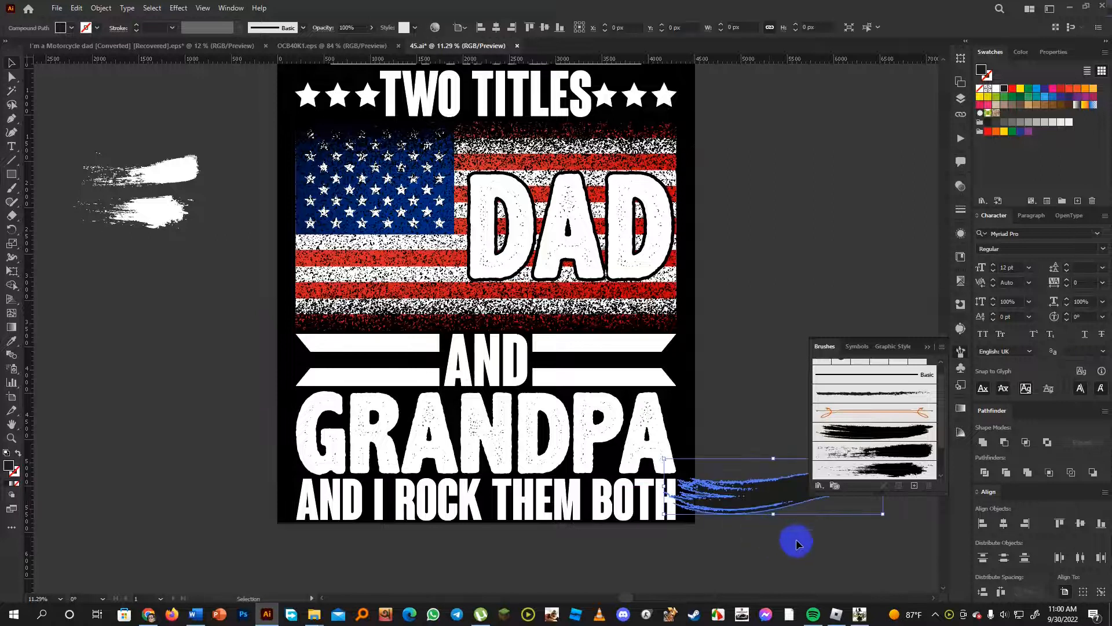
pyautogui.moveTo(885, 517)
pyautogui.mouseDown()
pyautogui.moveTo(806, 442)
pyautogui.moveTo(777, 430)
pyautogui.moveTo(794, 442)
pyautogui.moveTo(782, 529)
pyautogui.moveTo(710, 489)
pyautogui.moveTo(713, 465)
pyautogui.mouseUp()
# Match the upright stroke's fill to the artboard's black background with the Eyedropper and deselect it
pyautogui.press('i')
pyautogui.click(666, 88)
pyautogui.click(679, 80)
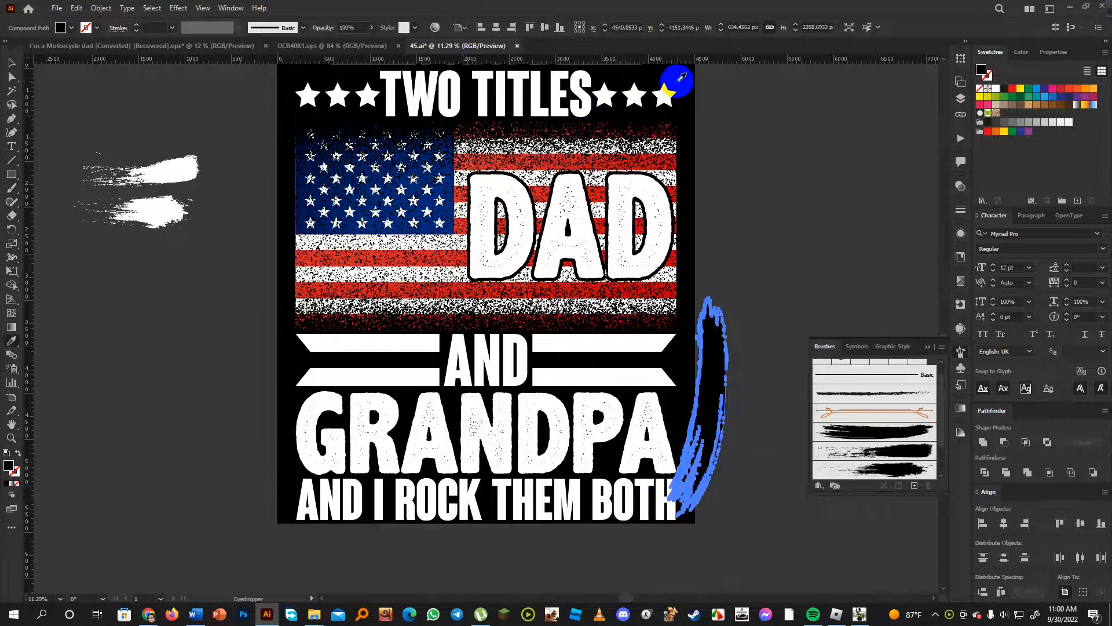
pyautogui.press('v')
pyautogui.click(789, 280)
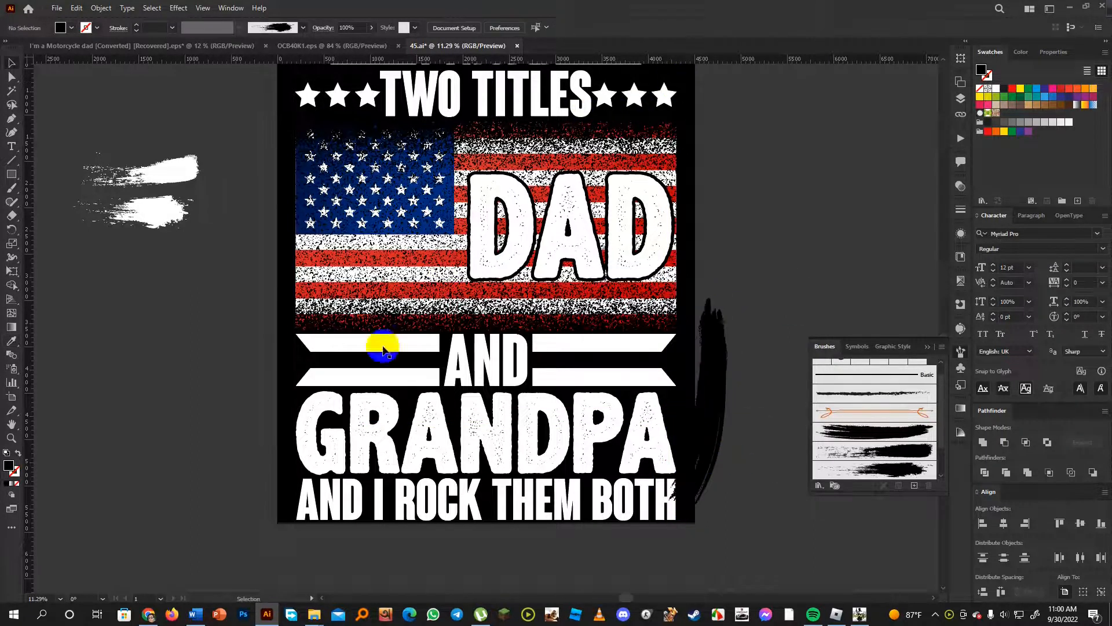
# Recolor the two remaining white brush strokes with the artboard's black background using the Eyedropper
pyautogui.click(164, 219)
pyautogui.moveTo(181, 247); pyautogui.dragTo(182, 245)
pyautogui.press('i')
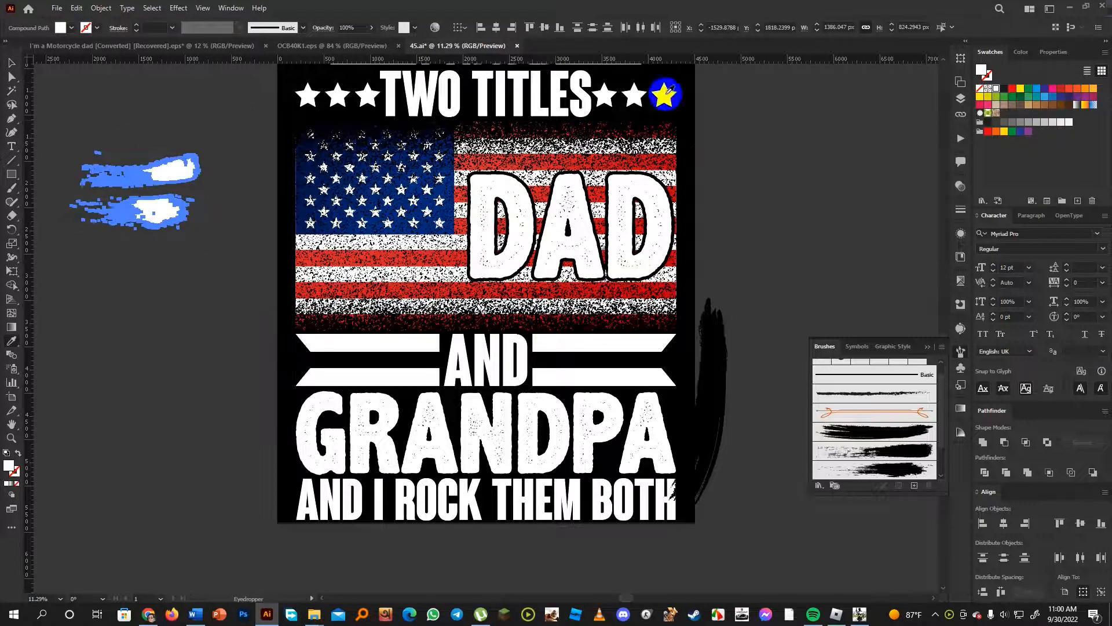
pyautogui.click(691, 77)
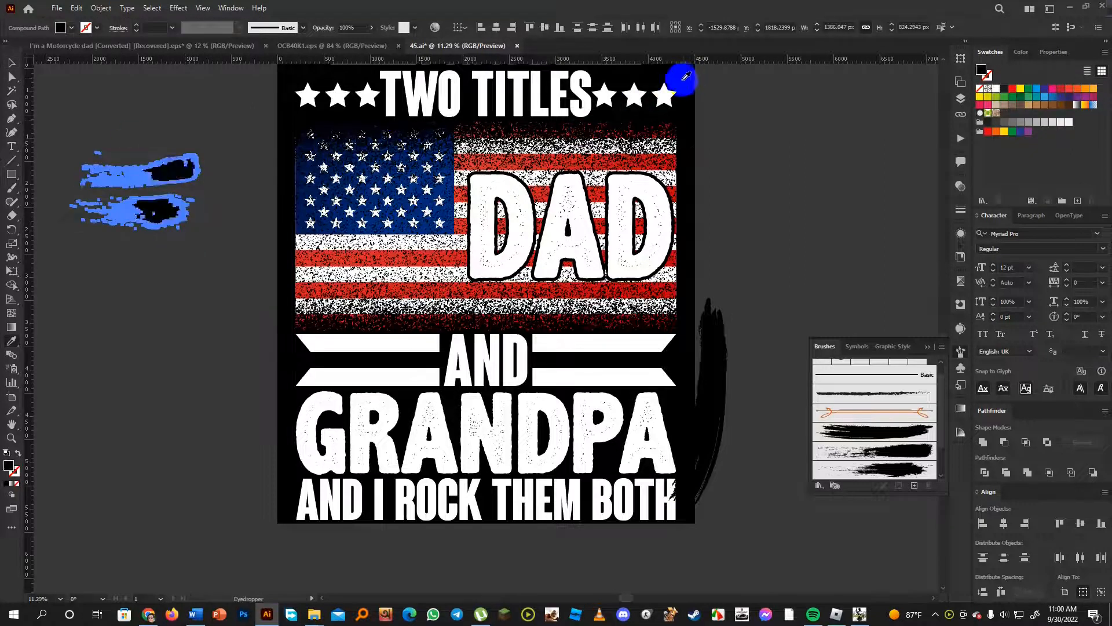
pyautogui.click(12, 62)
pyautogui.click(136, 280)
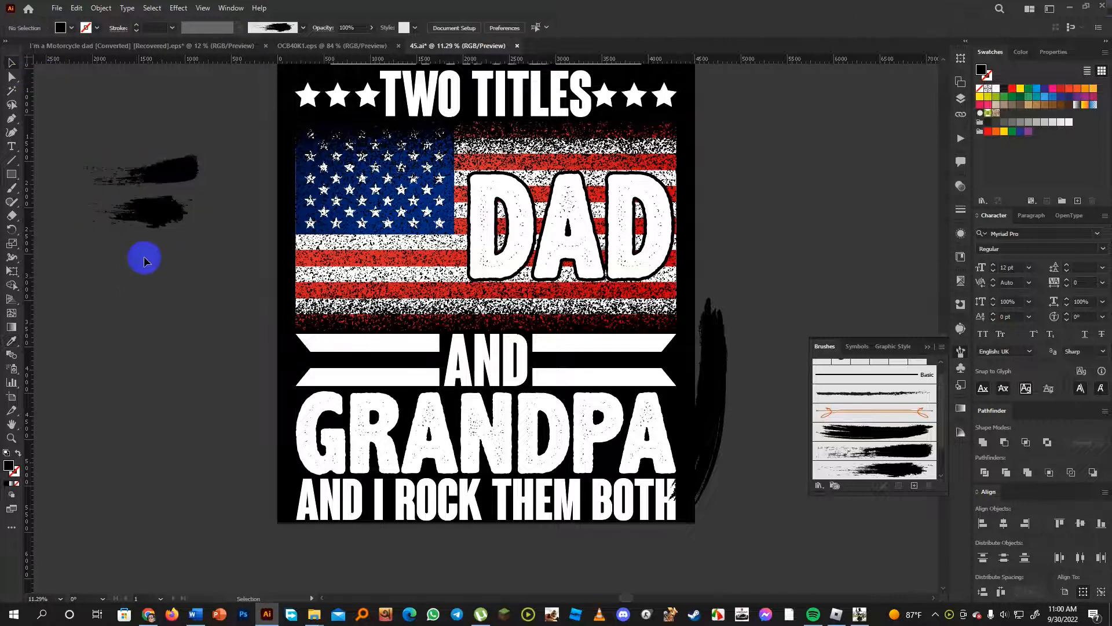
# Move the lower black stroke to the artboard's bottom-left corner and angle it so its rough end crosses the first A
pyautogui.click(154, 205)
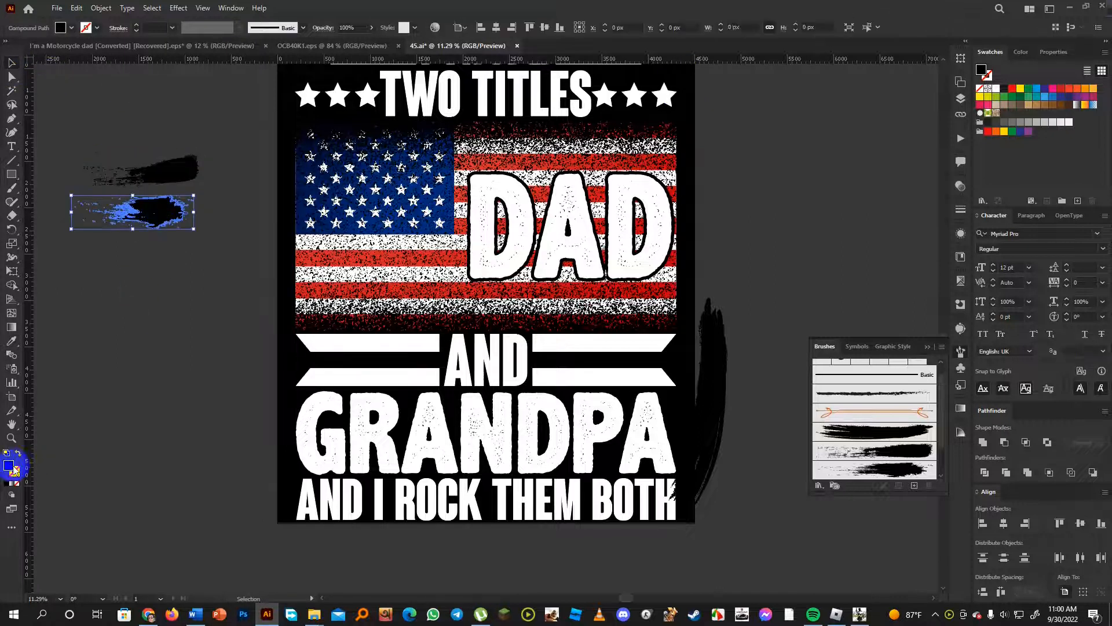
pyautogui.click(134, 214)
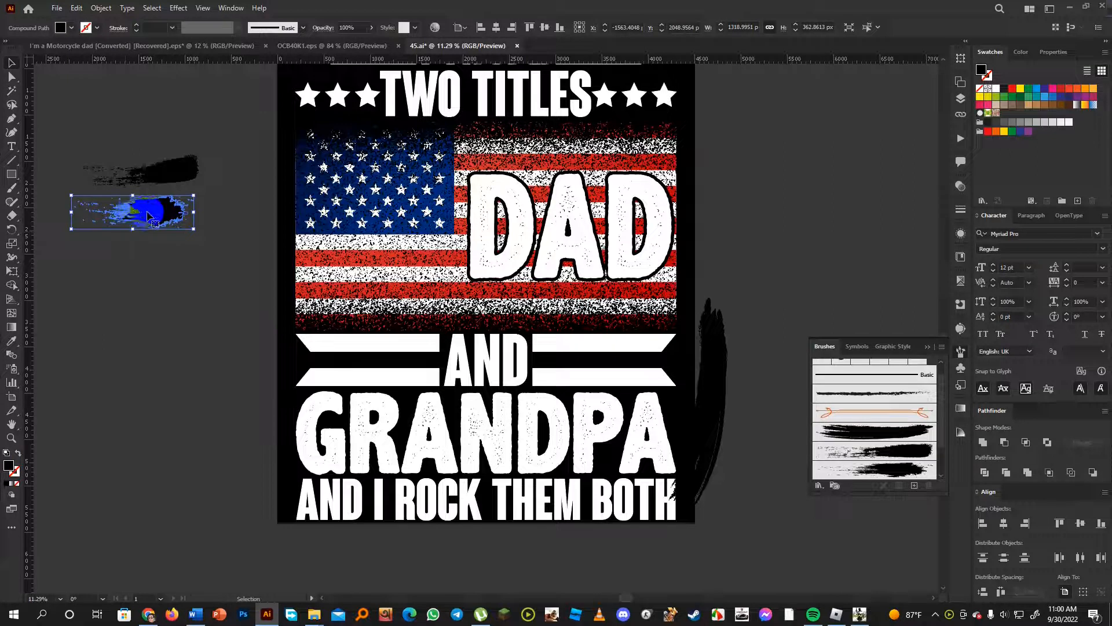
pyautogui.moveTo(152, 216)
pyautogui.mouseDown()
pyautogui.moveTo(304, 548)
pyautogui.moveTo(348, 572)
pyautogui.moveTo(344, 561)
pyautogui.moveTo(251, 566)
pyautogui.moveTo(244, 556)
pyautogui.moveTo(282, 555)
pyautogui.mouseUp()
pyautogui.click(397, 546)
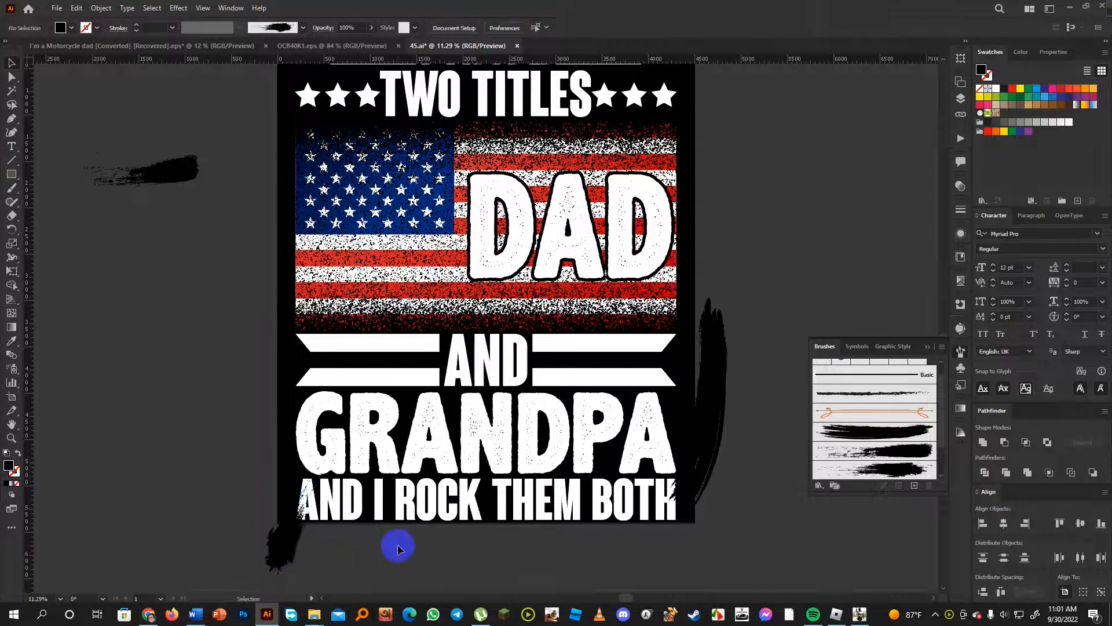
# Place the last black stroke diagonally below the artboard, enlarged, with its rough end crossing "AND I" in the bottom text line
pyautogui.moveTo(159, 172)
pyautogui.mouseDown()
pyautogui.moveTo(260, 300)
pyautogui.moveTo(380, 538)
pyautogui.moveTo(439, 556)
pyautogui.moveTo(490, 551)
pyautogui.moveTo(443, 589)
pyautogui.mouseUp()
pyautogui.scroll(-1, 523, 535)
pyautogui.moveTo(451, 552)
pyautogui.mouseDown()
pyautogui.moveTo(450, 541)
pyautogui.moveTo(496, 555)
pyautogui.mouseUp()
pyautogui.click(576, 536)
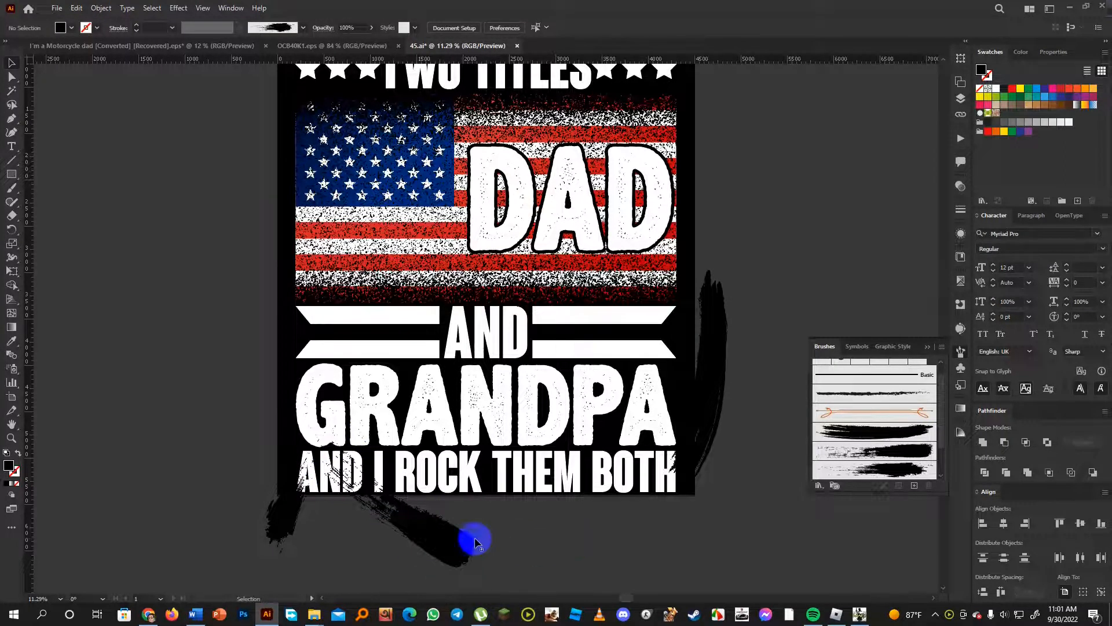
# Duplicate the small corner stroke and place the copy below the word THEM so its rough end crosses the letters
pyautogui.click(443, 540)
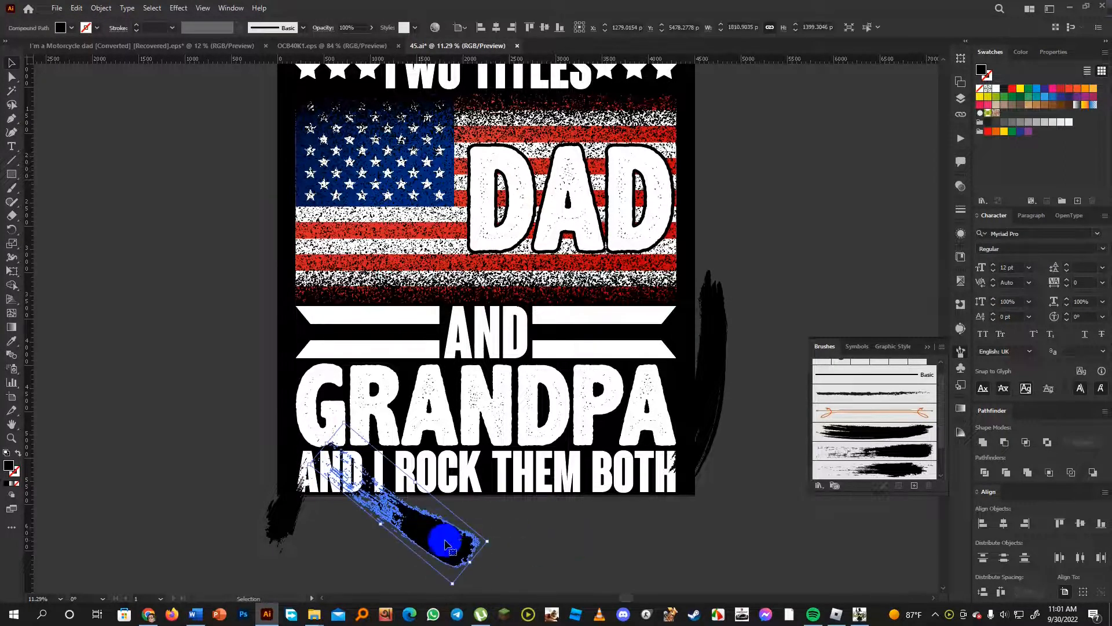
pyautogui.click(273, 523)
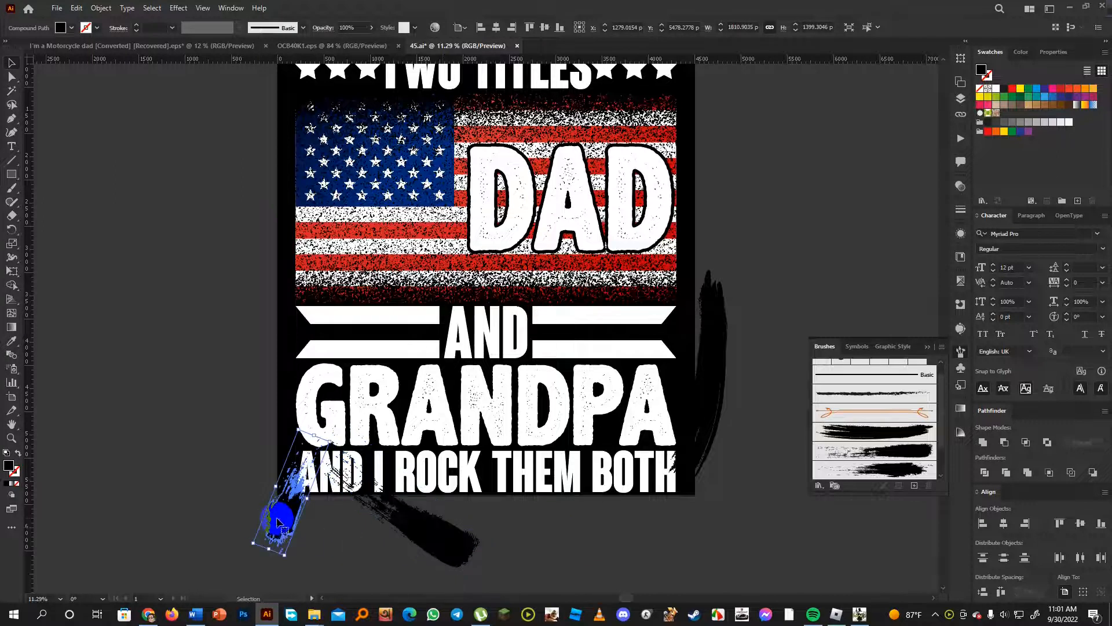
pyautogui.moveTo(279, 521)
pyautogui.mouseDown()
pyautogui.moveTo(489, 514)
pyautogui.moveTo(509, 529)
pyautogui.moveTo(488, 536)
pyautogui.mouseUp()
pyautogui.moveTo(608, 536); pyautogui.dragTo(608, 531)
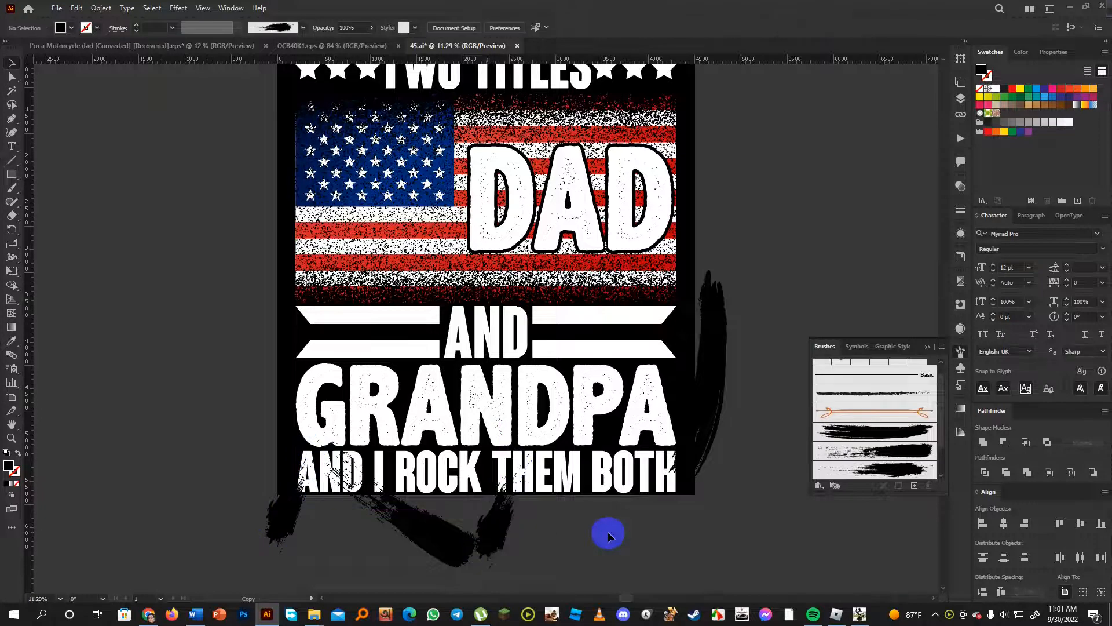
# Reposition the diagonal stroke almost horizontally beneath THEM BOTH, with its rough end pointing right across the letters' lower edge
pyautogui.click(735, 457)
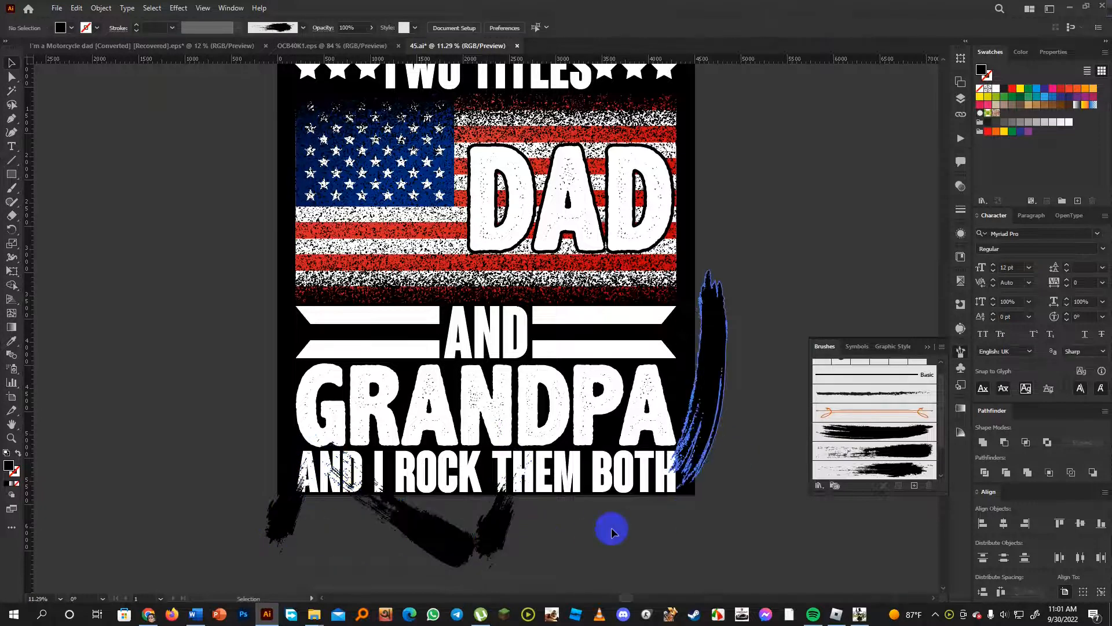
pyautogui.click(714, 429)
pyautogui.moveTo(428, 523)
pyautogui.mouseDown()
pyautogui.moveTo(509, 551)
pyautogui.moveTo(622, 543)
pyautogui.moveTo(684, 579)
pyautogui.moveTo(685, 504)
pyautogui.moveTo(638, 572)
pyautogui.moveTo(549, 557)
pyautogui.moveTo(529, 527)
pyautogui.moveTo(550, 518)
pyautogui.moveTo(549, 505)
pyautogui.moveTo(552, 518)
pyautogui.moveTo(535, 527)
pyautogui.moveTo(528, 516)
pyautogui.mouseUp()
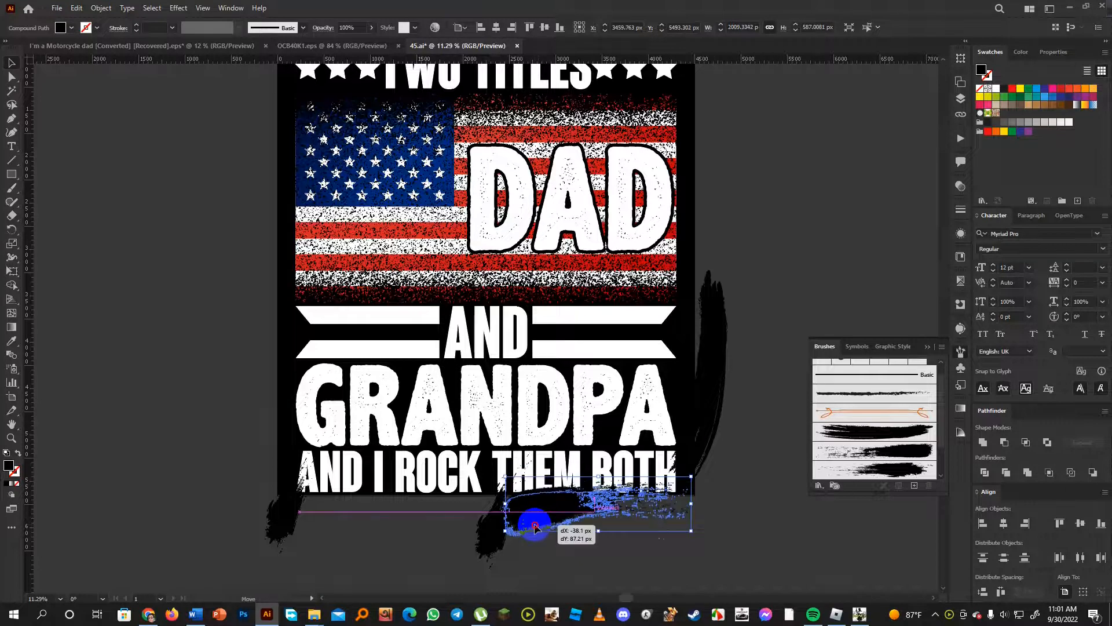
pyautogui.click(761, 515)
# Select all four black brush strokes around the bottom text line and combine them into one compound path
pyautogui.click(711, 428)
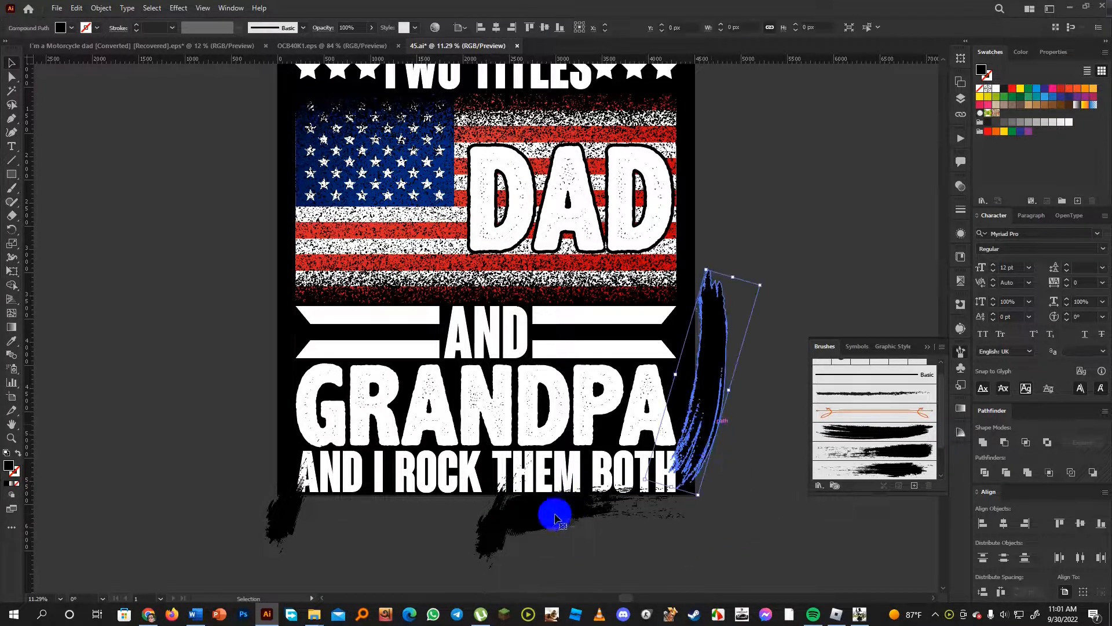
pyautogui.keyDown('shift'); pyautogui.click(530, 514); pyautogui.keyUp('shift')
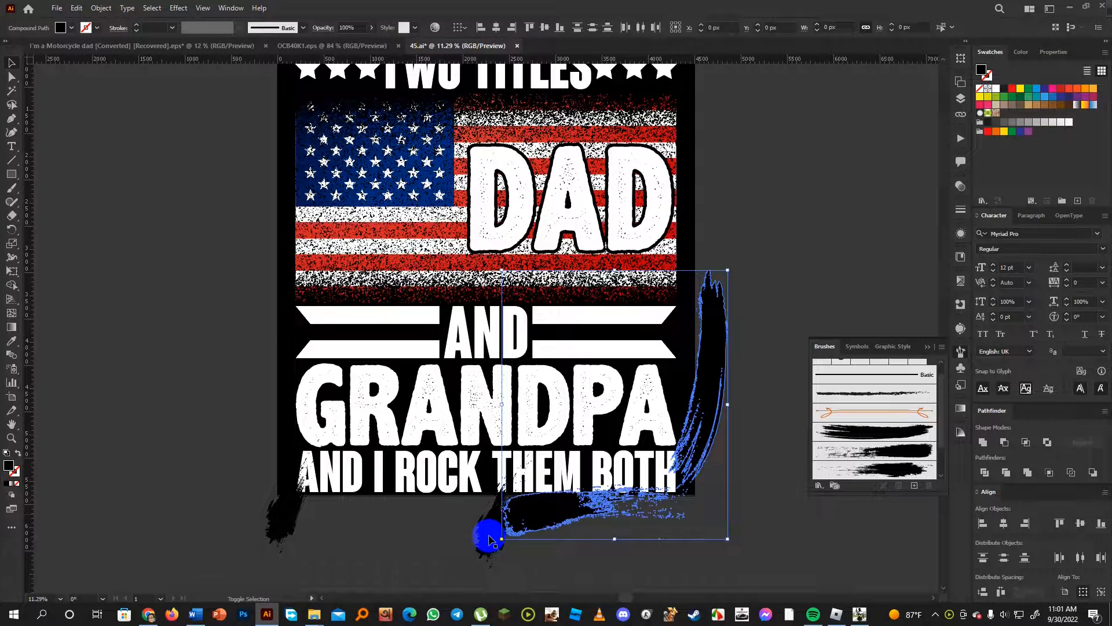
pyautogui.keyDown('shift'); pyautogui.click(269, 528); pyautogui.keyUp('shift')
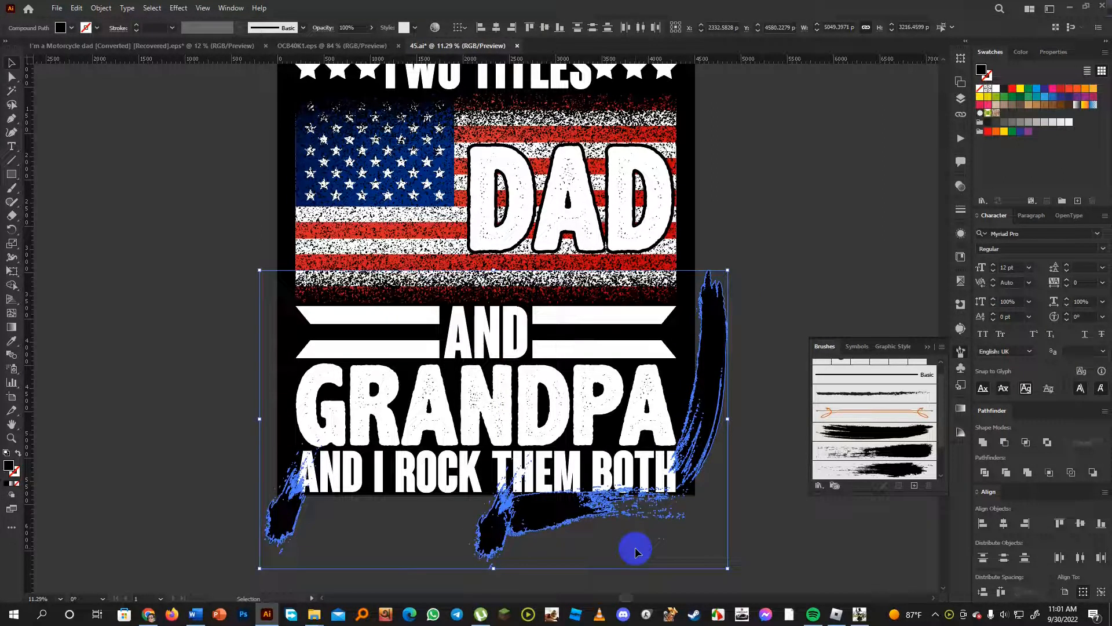
pyautogui.press('a')
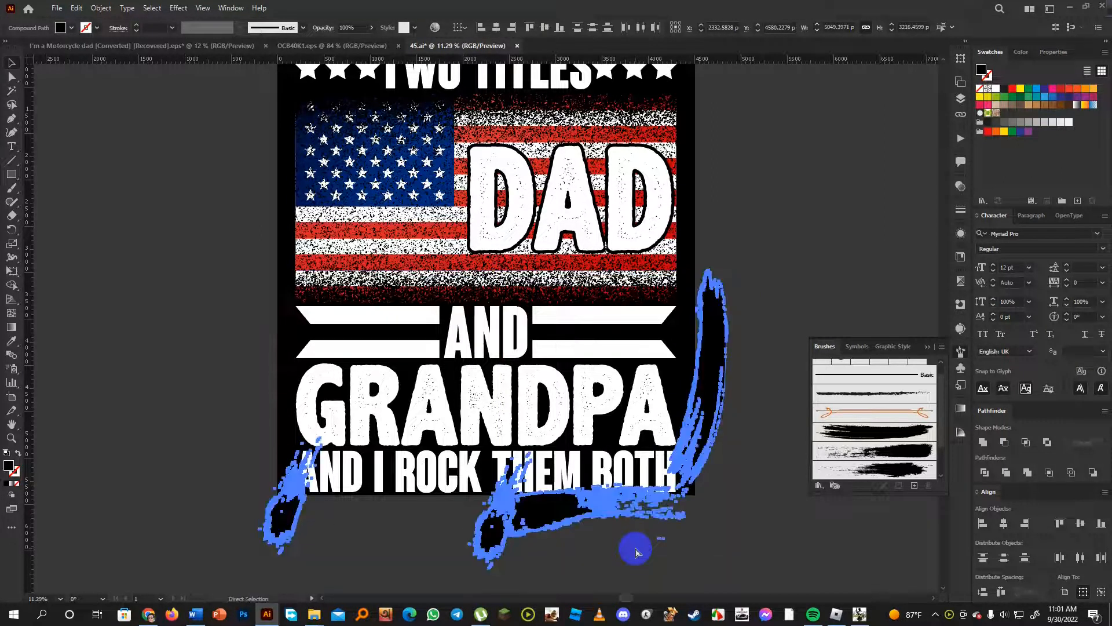
pyautogui.press('v')
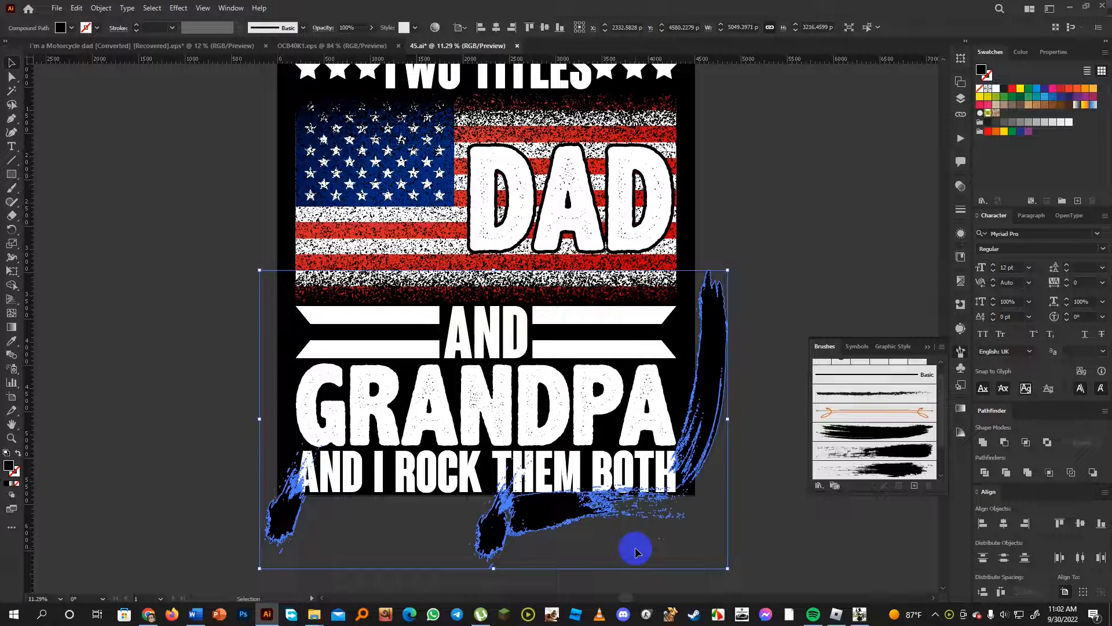
# Check the combined brush strokes and the bottom text line by selecting each in turn as a compound path
pyautogui.click(778, 273)
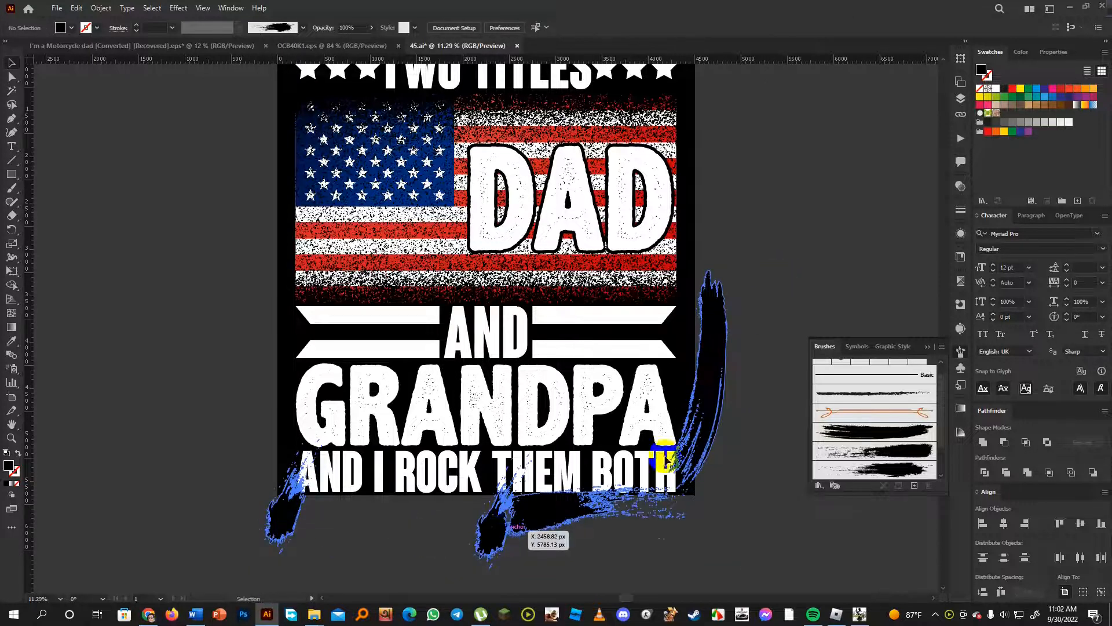
pyautogui.click(718, 435)
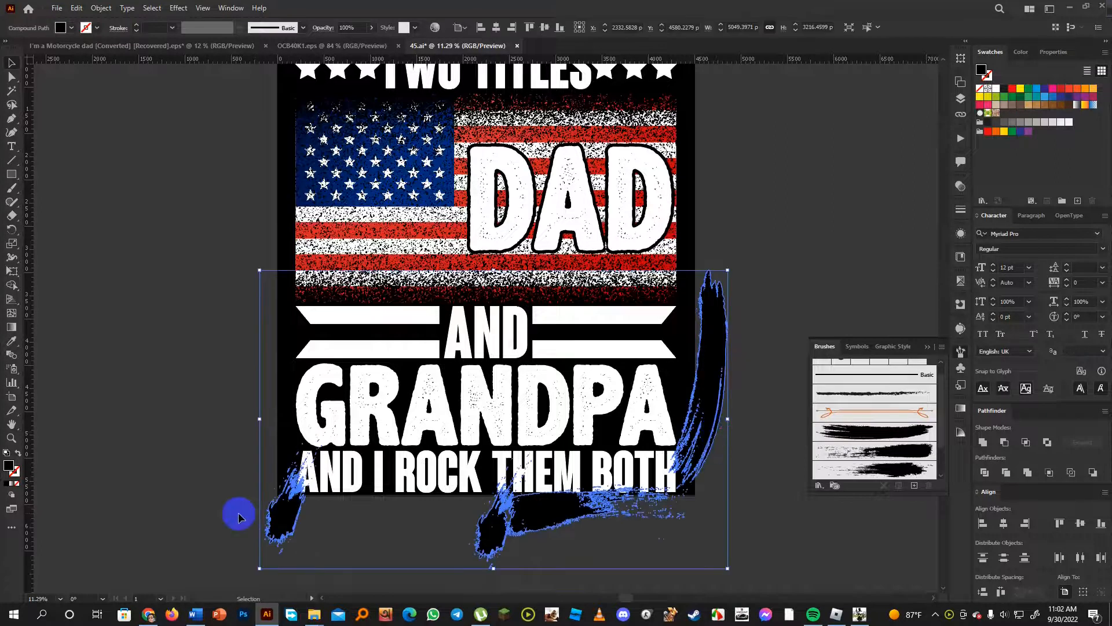
pyautogui.click(195, 494)
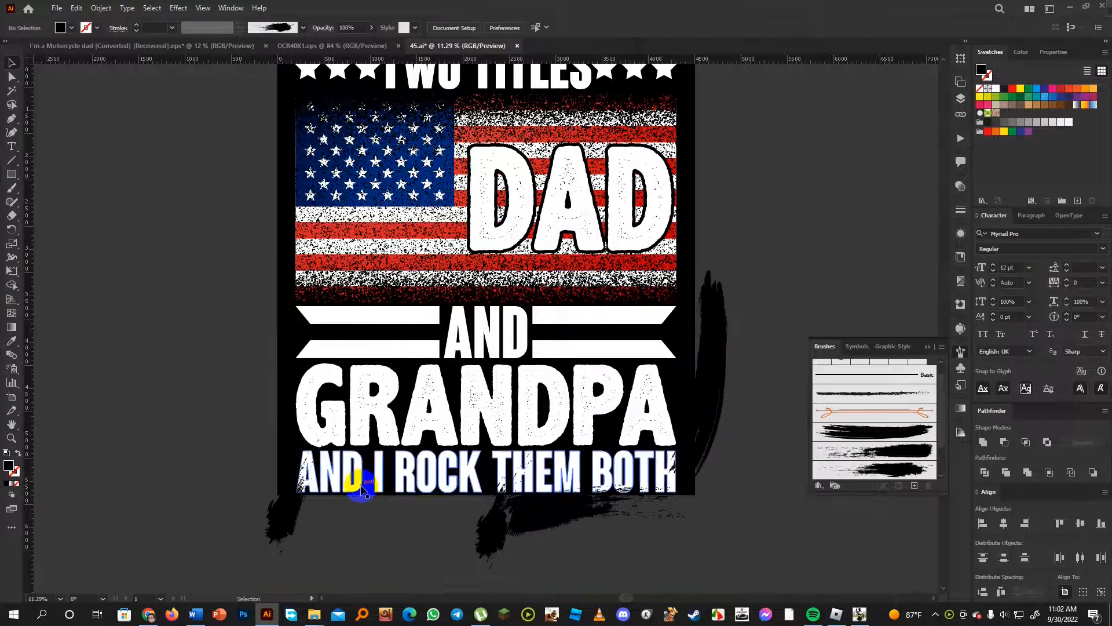
pyautogui.click(352, 488)
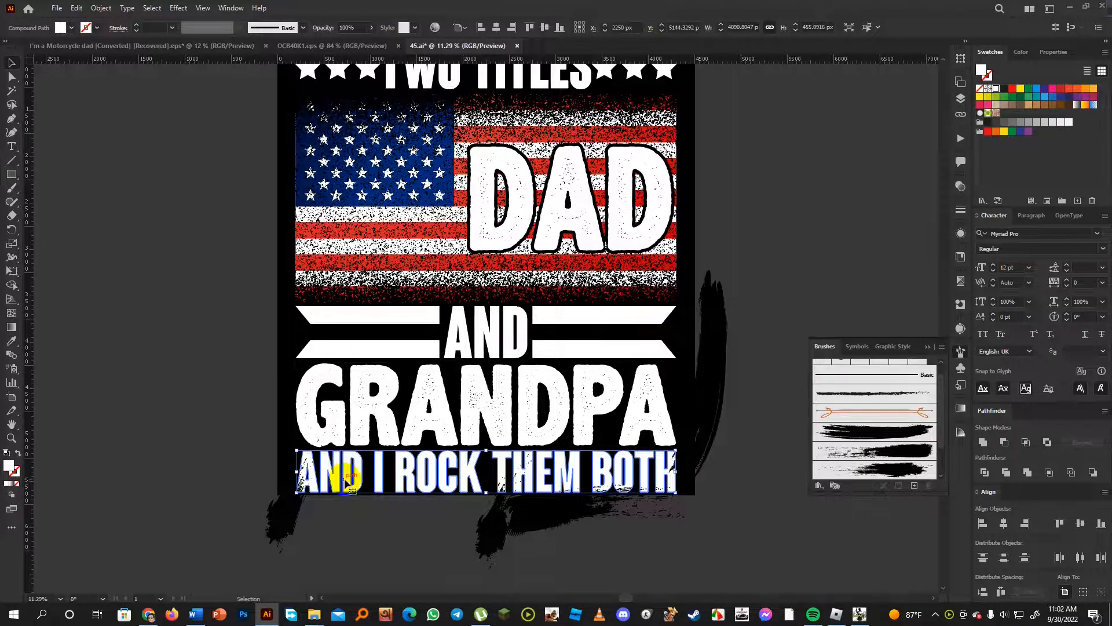
pyautogui.click(227, 495)
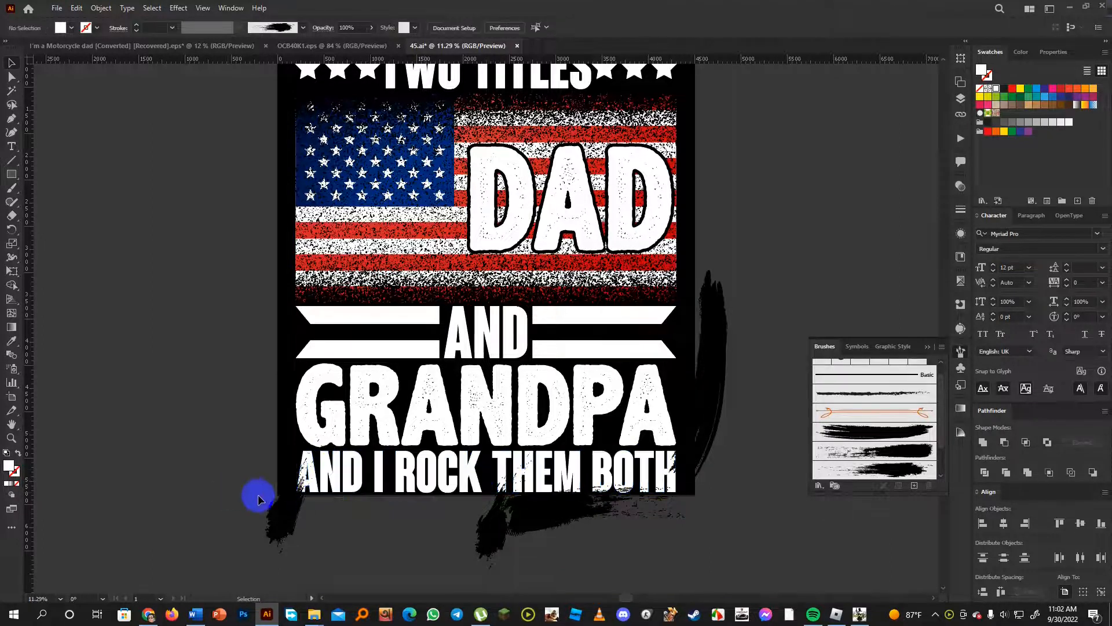
pyautogui.click(384, 486)
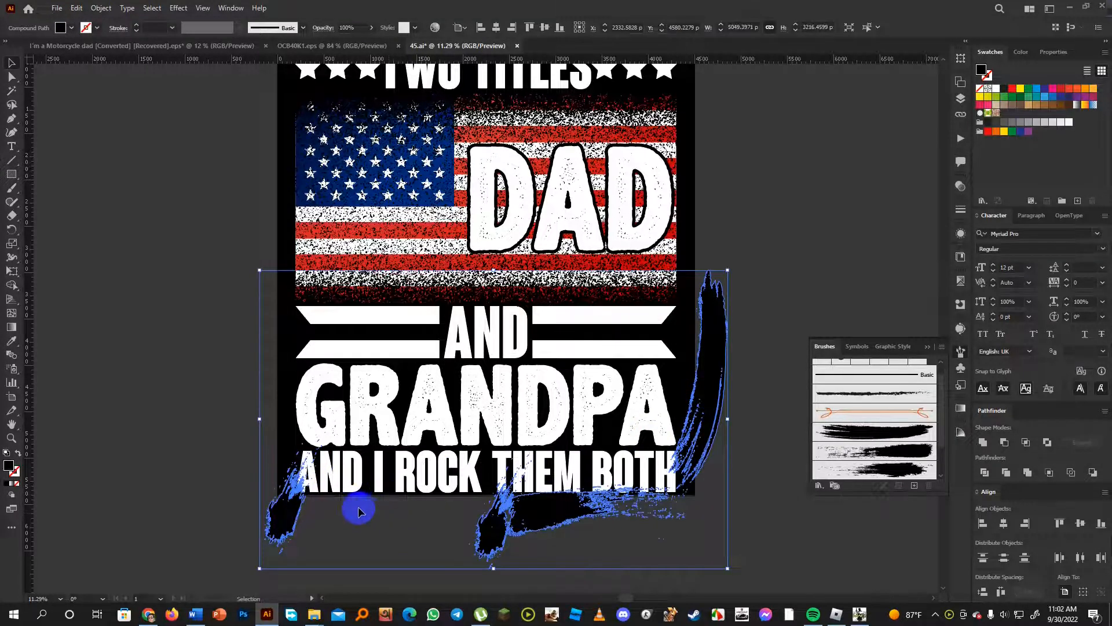
# Add the bottom text line to the selection and cut the combined brush strokes out of it with Minus Front
pyautogui.keyDown('shift'); pyautogui.click(347, 489); pyautogui.keyUp('shift')
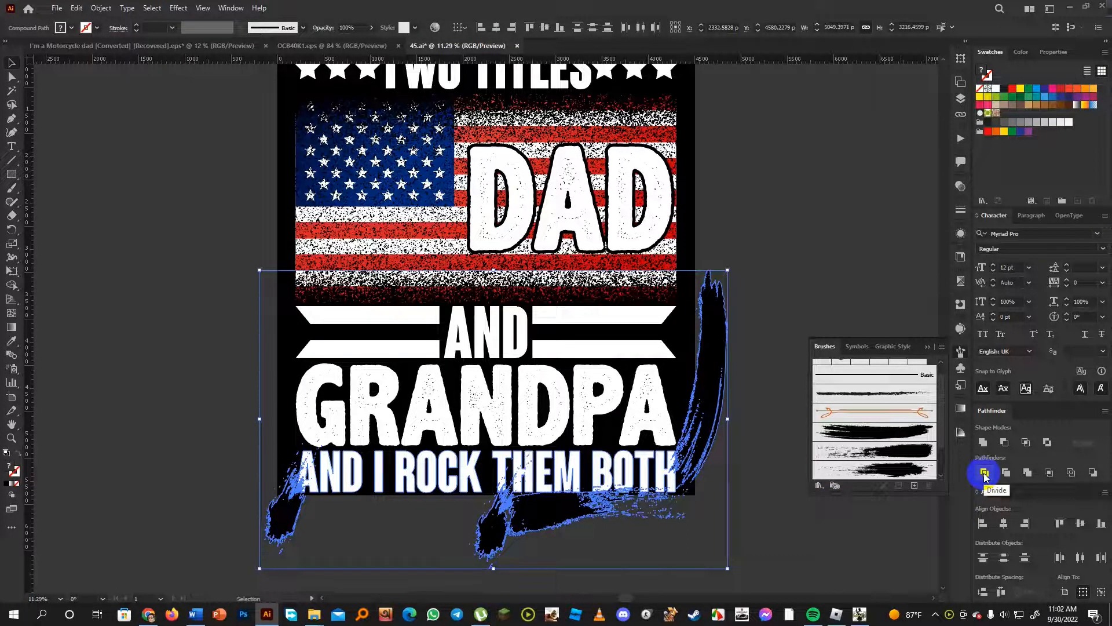
pyautogui.click(1006, 444)
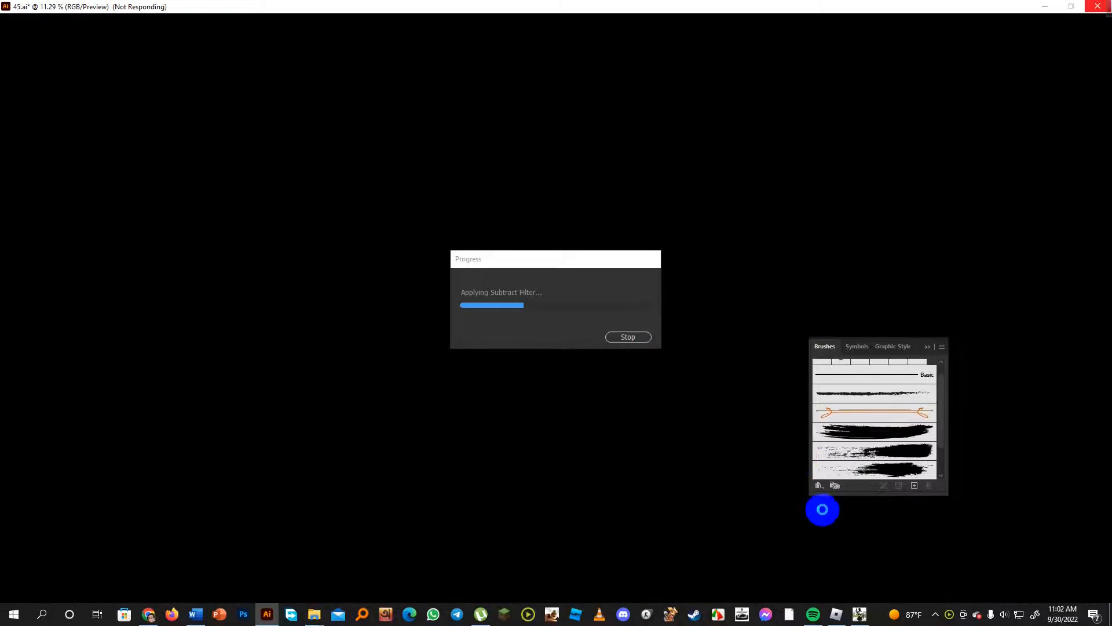
pyautogui.click(721, 616)
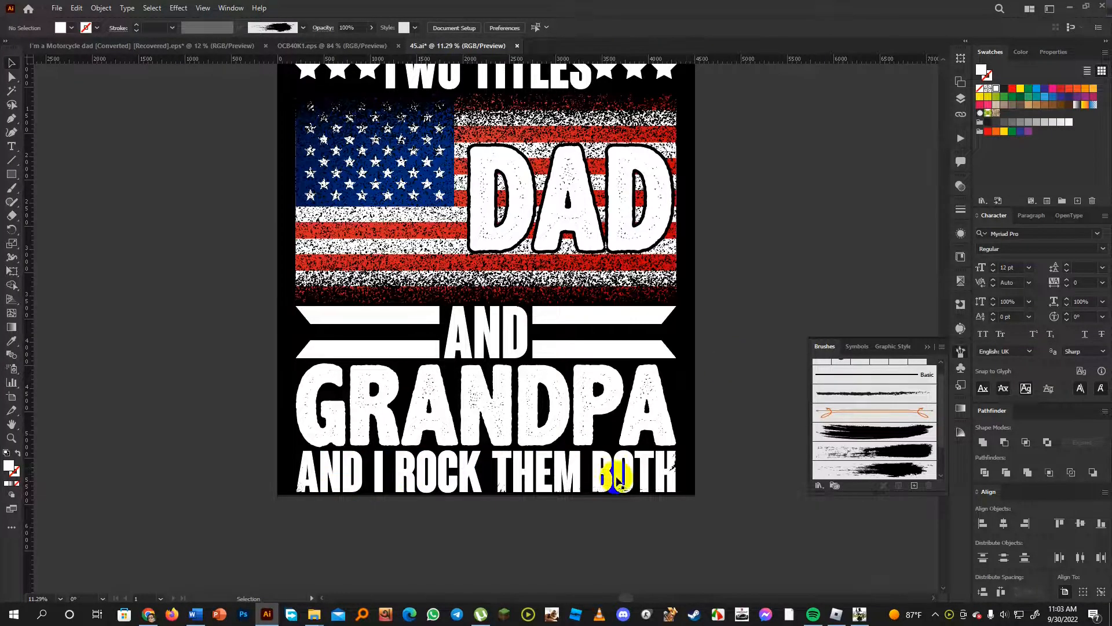
# Try moving the distressed AND I ROCK THEM BOTH line down and right, past the artboard's lower corner
pyautogui.moveTo(687, 473); pyautogui.dragTo(730, 459)
pyautogui.press('c')
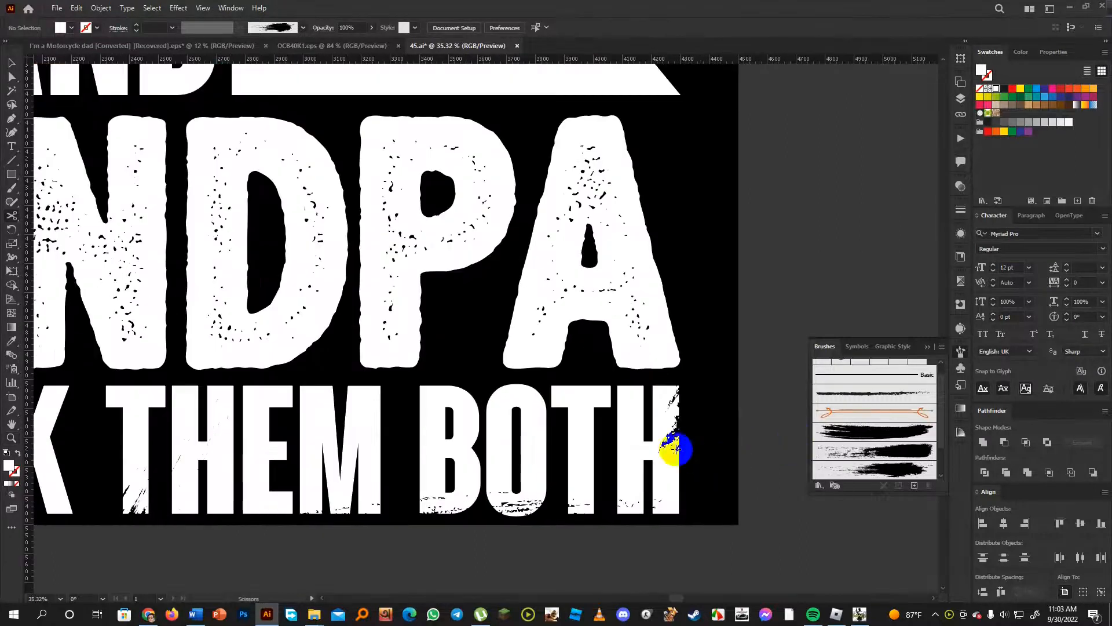
pyautogui.press('v')
pyautogui.click(657, 462)
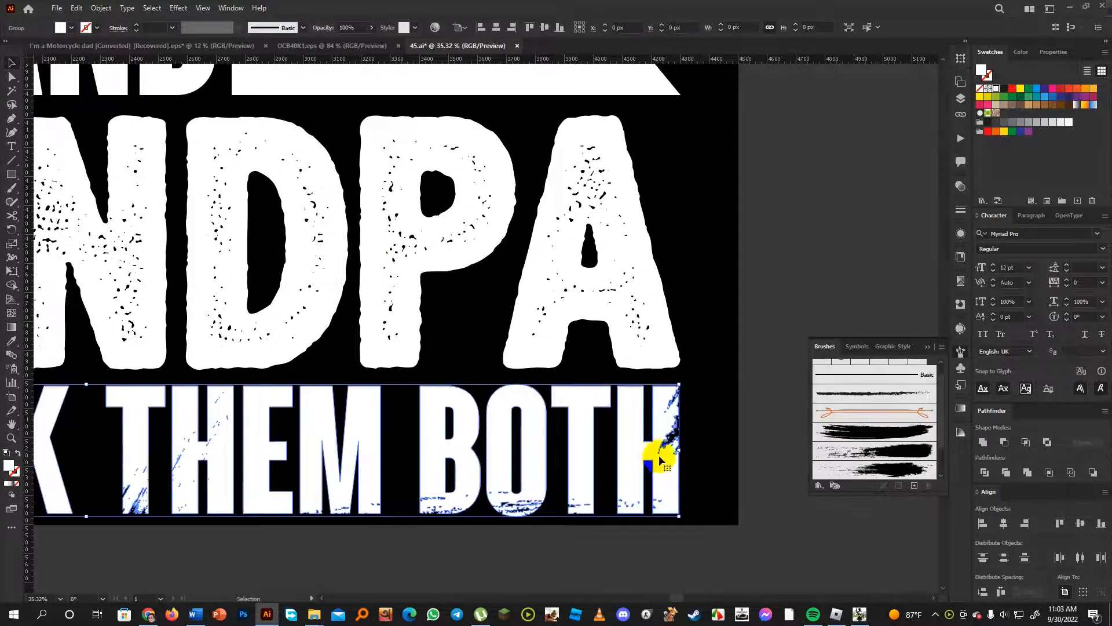
pyautogui.moveTo(670, 467); pyautogui.dragTo(738, 514)
pyautogui.click(794, 514)
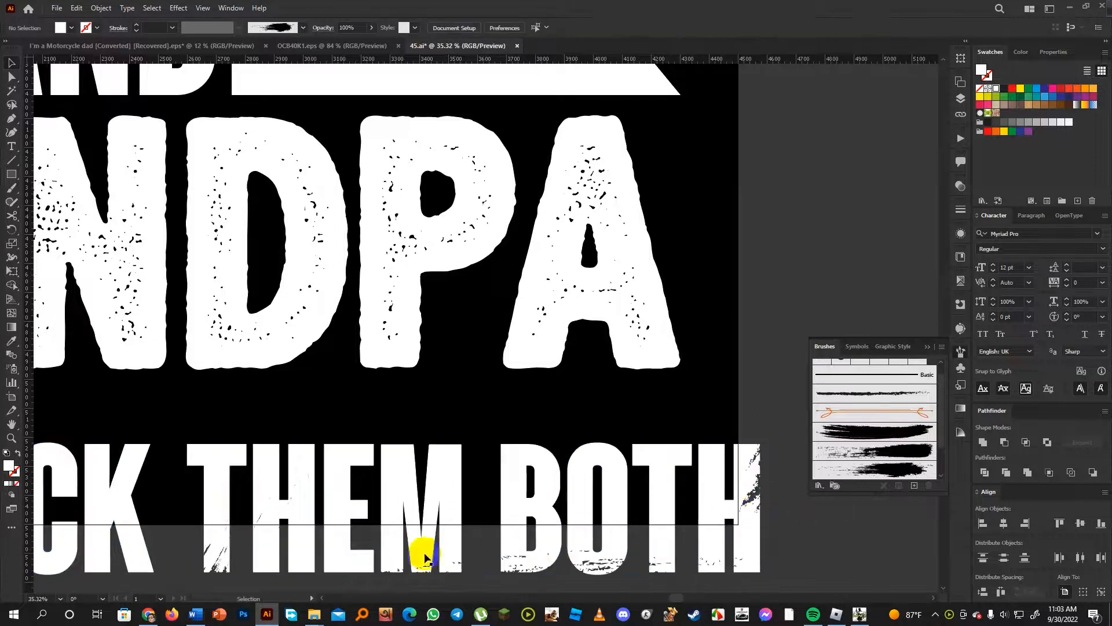
# Undo the move of the distressed bottom text line and bring the whole T-shirt design into view
pyautogui.hotkey('ctrl', 'z')
pyautogui.hotkey('ctrl', 'z')
pyautogui.hotkey('ctrl', 'z')
pyautogui.hotkey('ctrl', 'z')
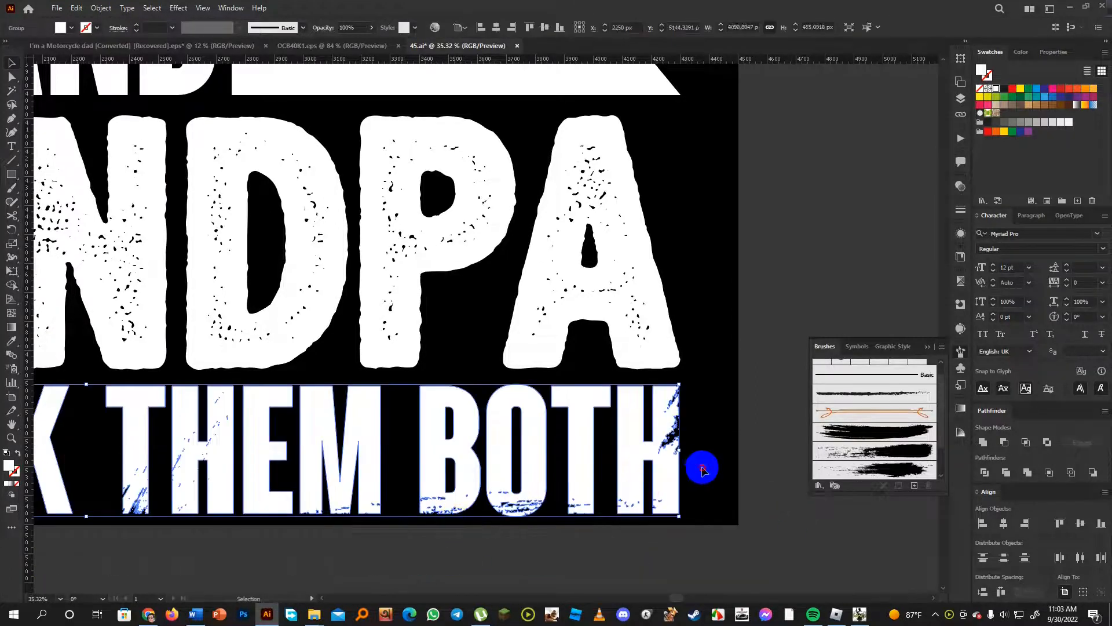
pyautogui.hotkey('ctrl', '0')
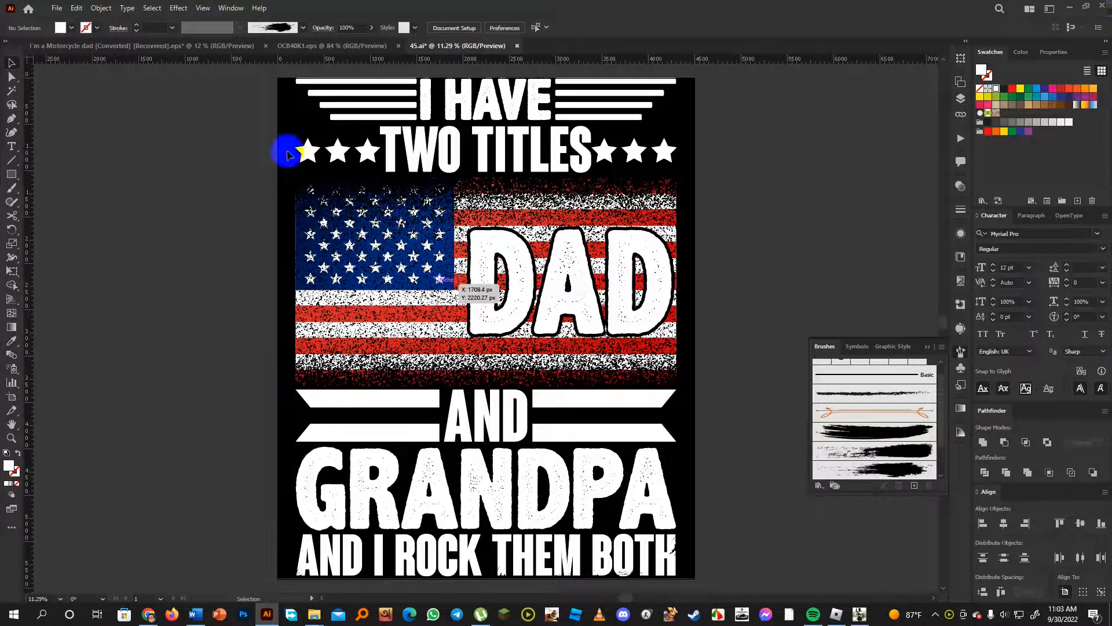
# Review the texture sheet in OCB40K1.eps and the grunge brushes available in 45.ai
pyautogui.click(321, 47)
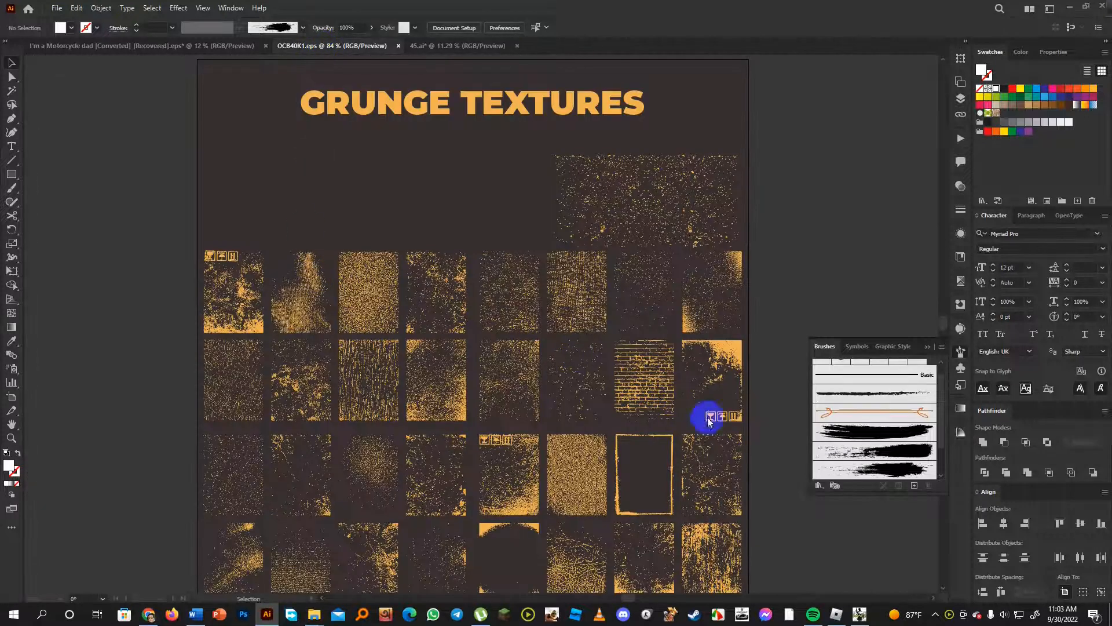
pyautogui.click(714, 368)
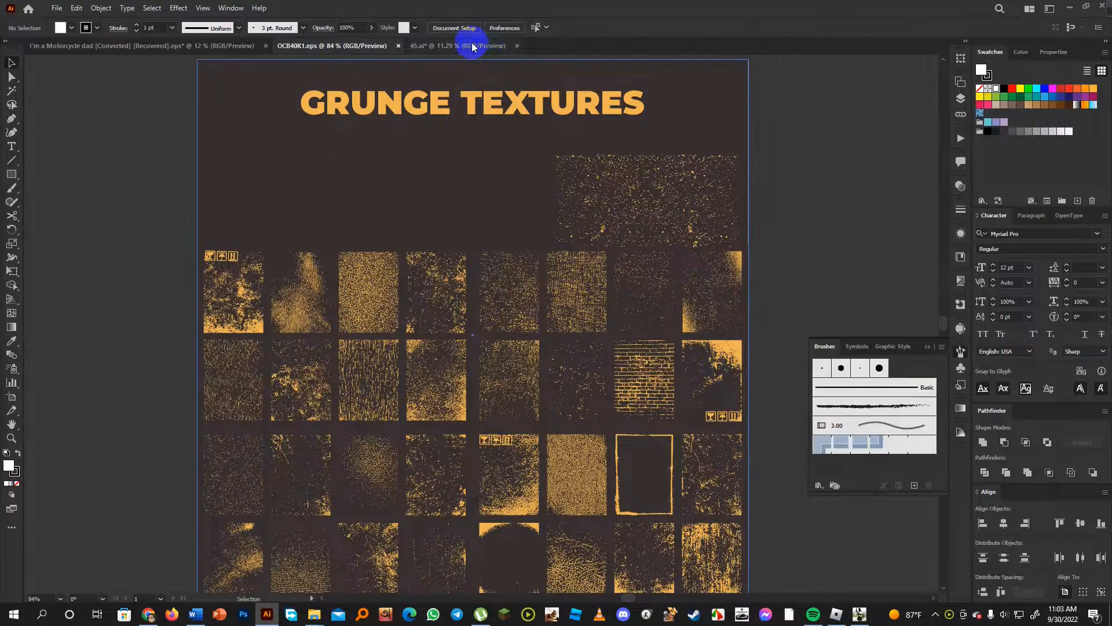
pyautogui.click(466, 46)
pyautogui.hotkey('ctrl', 'v')
pyautogui.click(896, 441)
pyautogui.scroll(-3, 896, 442)
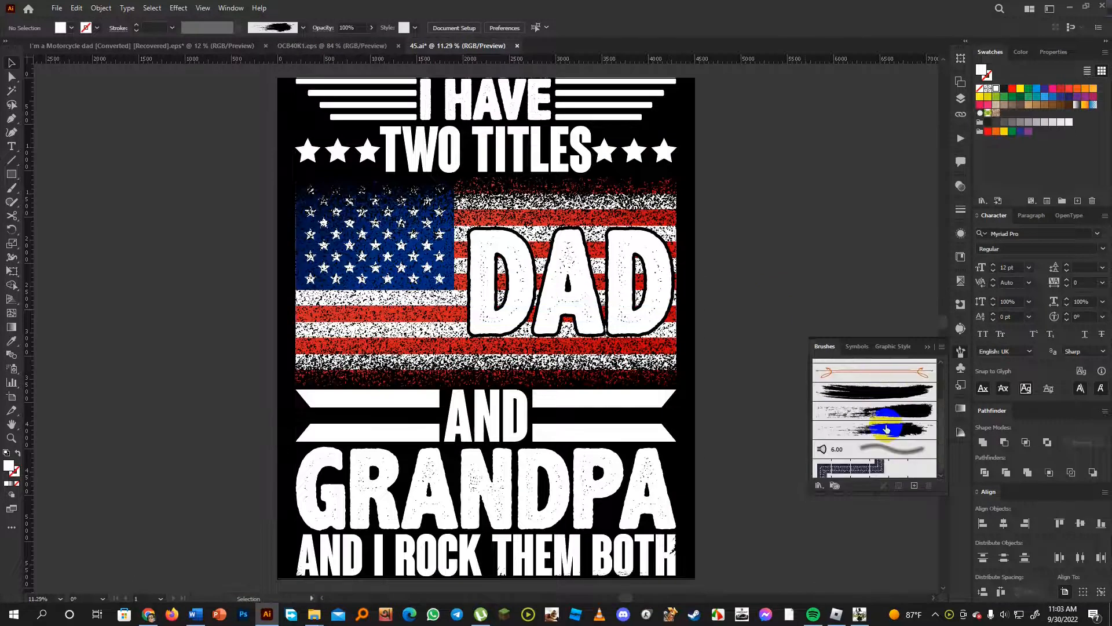
pyautogui.scroll(2, 887, 428)
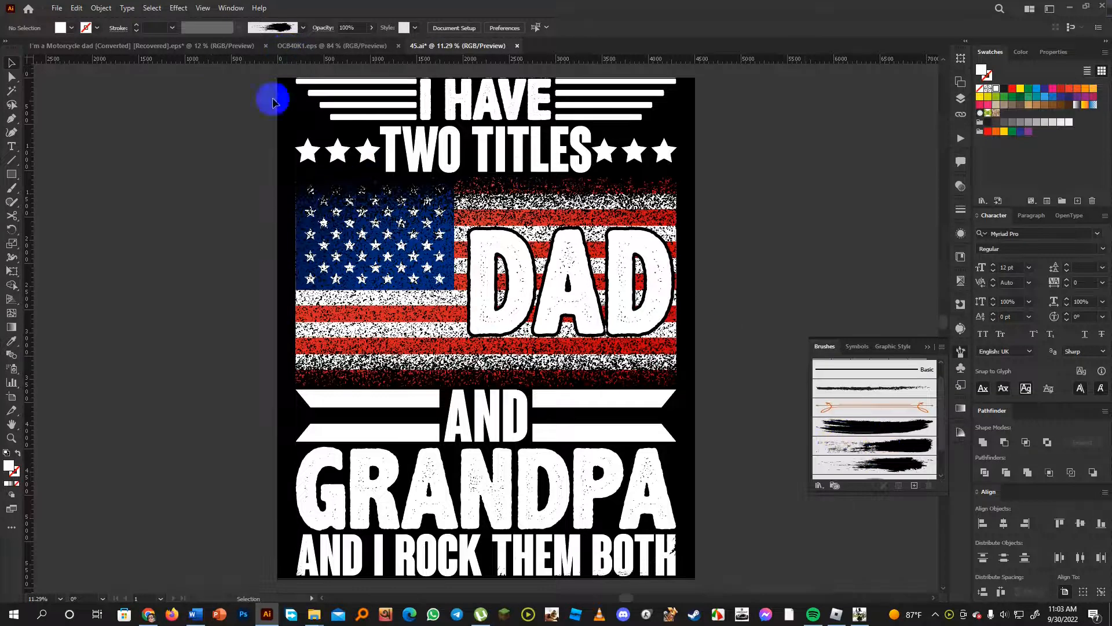
# Look at the Motorcycle dad design and the grunge texture sheet again, and switch to the course module document in Word
pyautogui.click(220, 46)
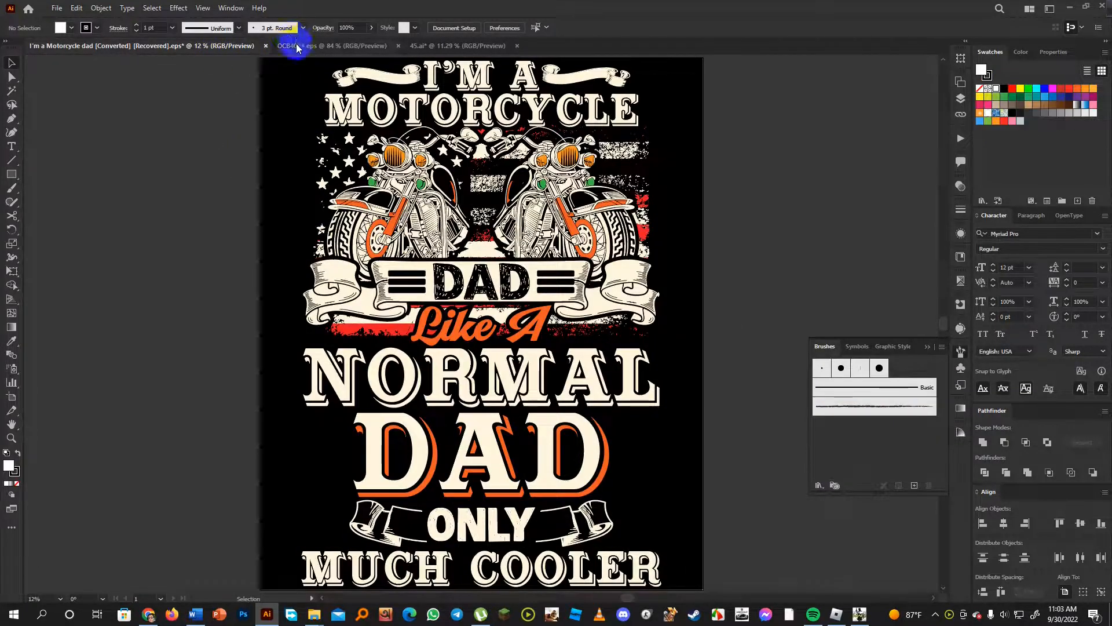
pyautogui.click(294, 44)
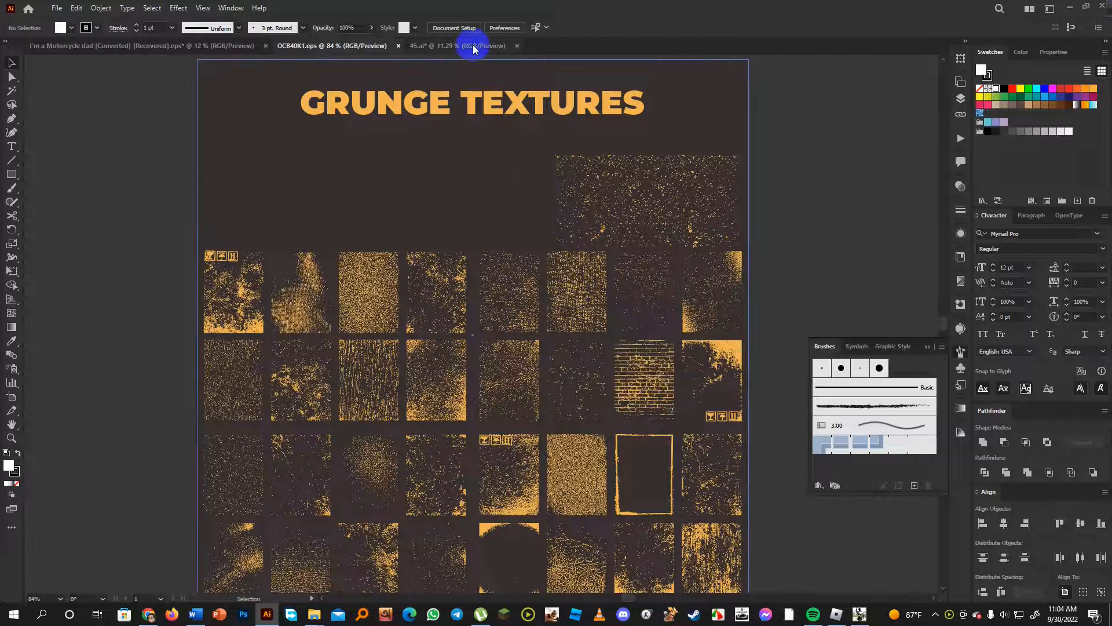
pyautogui.click(197, 618)
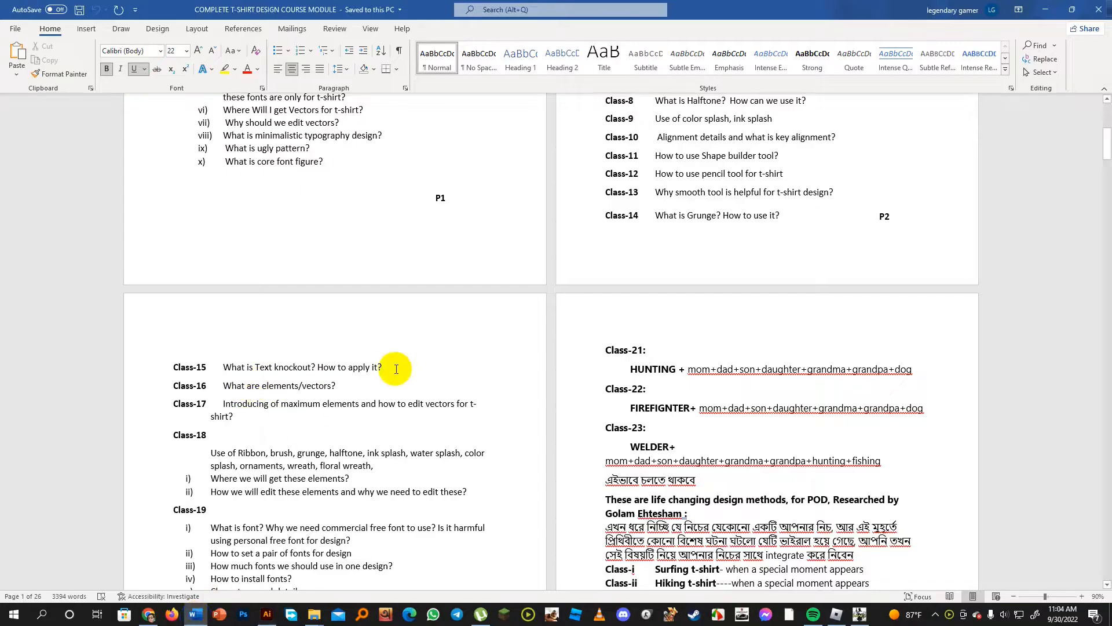